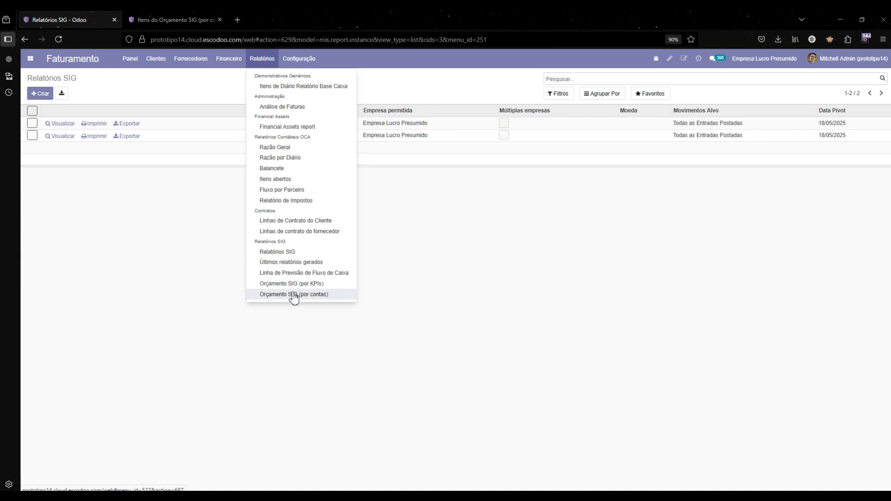
- Create a new SIG report and name it "Relatorio 01"
{"action": "left_click", "coordinate": [134, 159]}
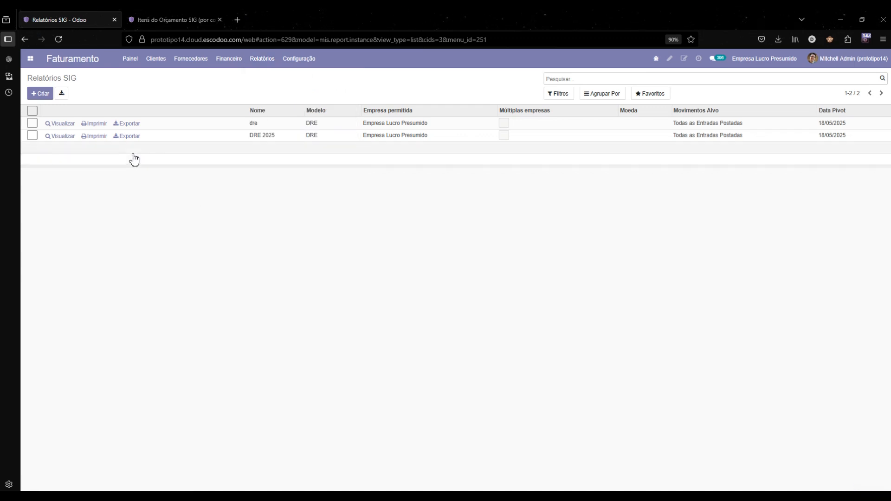
{"action": "left_click", "coordinate": [40, 95]}
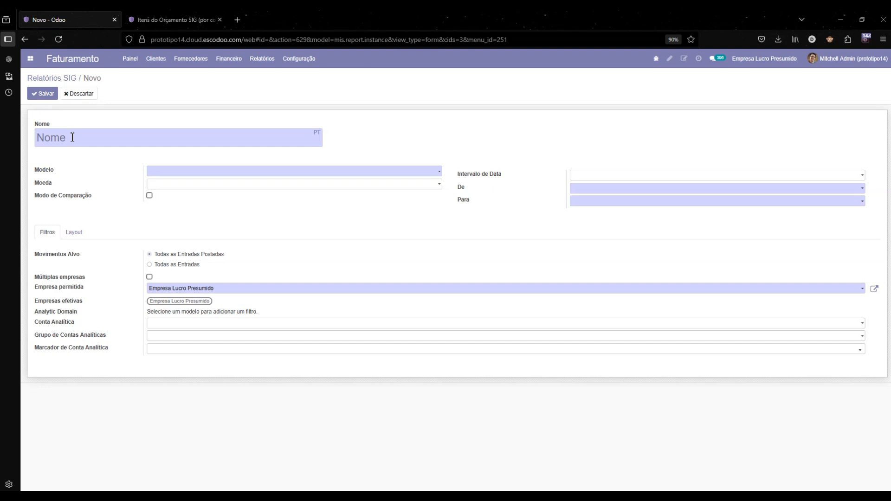
{"action": "type", "text": "Relatorio 01"}
- Start creating a new template named "Relatorio 01" for the report, opening its full edit form
{"action": "left_click", "coordinate": [162, 176]}
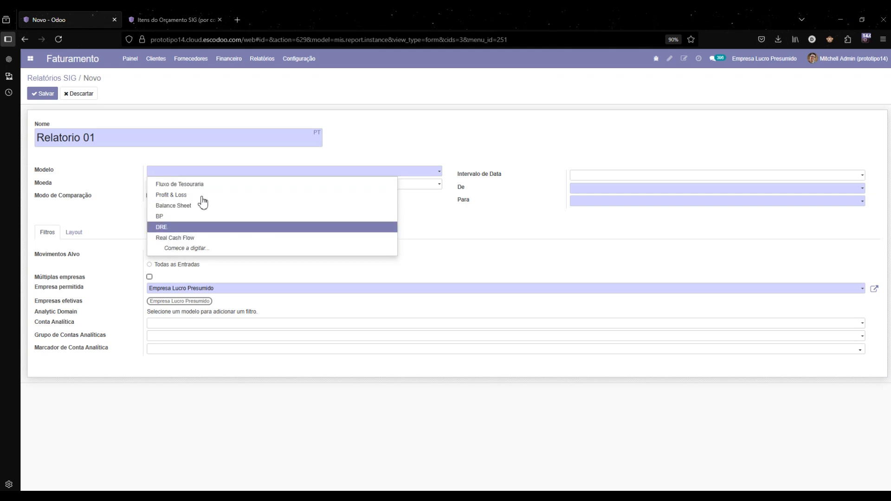
{"action": "left_click", "coordinate": [182, 173]}
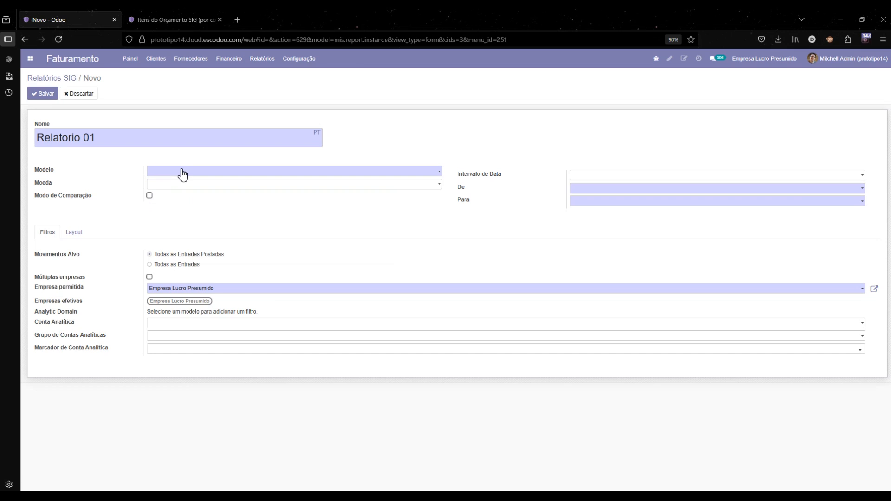
{"action": "type", "text": "Relatorio"}
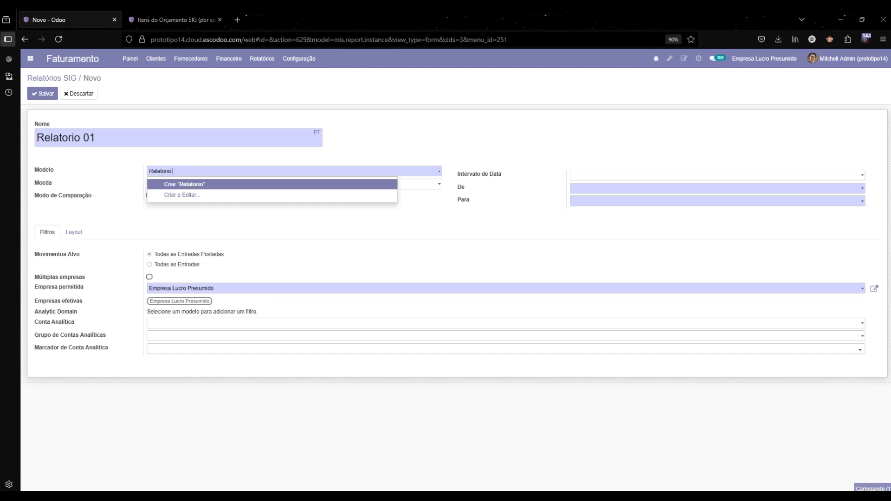
{"action": "type", "text": " 01"}
{"action": "left_click", "coordinate": [199, 195]}
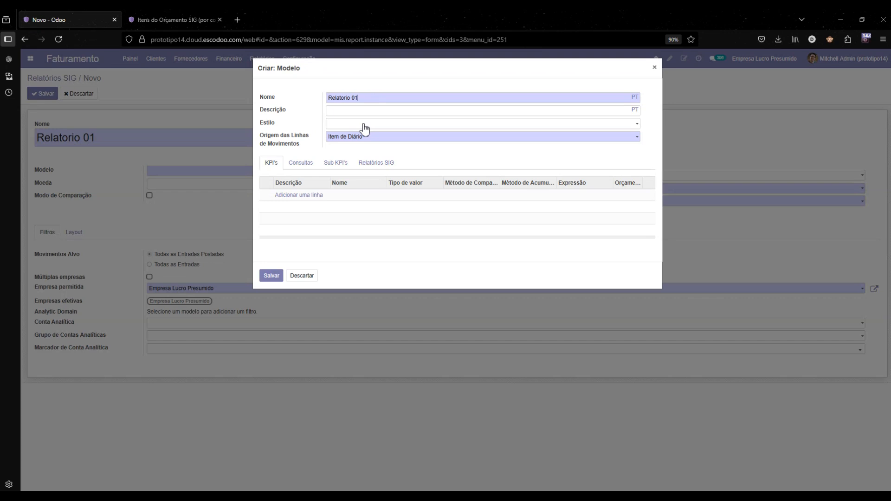
- Add a KPI line with the description "Vendas" to the new template
{"action": "left_click", "coordinate": [298, 195]}
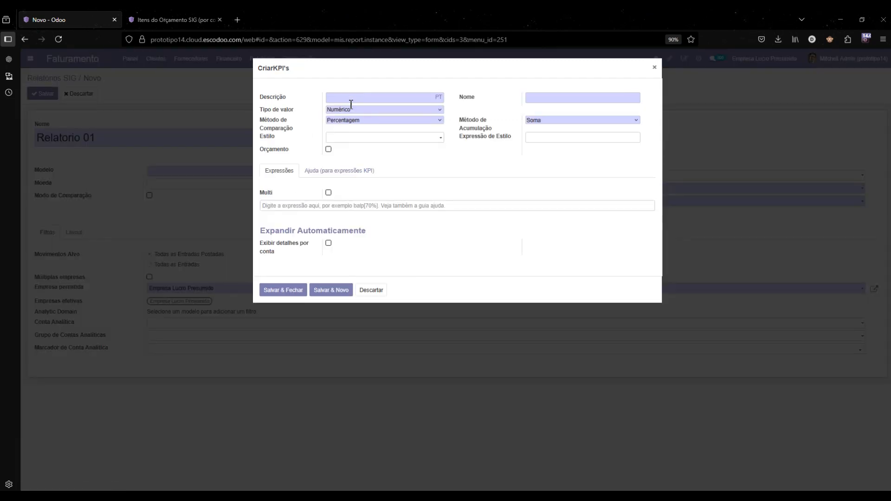
{"action": "left_click", "coordinate": [351, 103]}
{"action": "type", "text": "Vendas"}
{"action": "left_click", "coordinate": [325, 207]}
- Open the chart of accounts in the second browser tab and group it by Empresa
{"action": "left_click", "coordinate": [174, 17]}
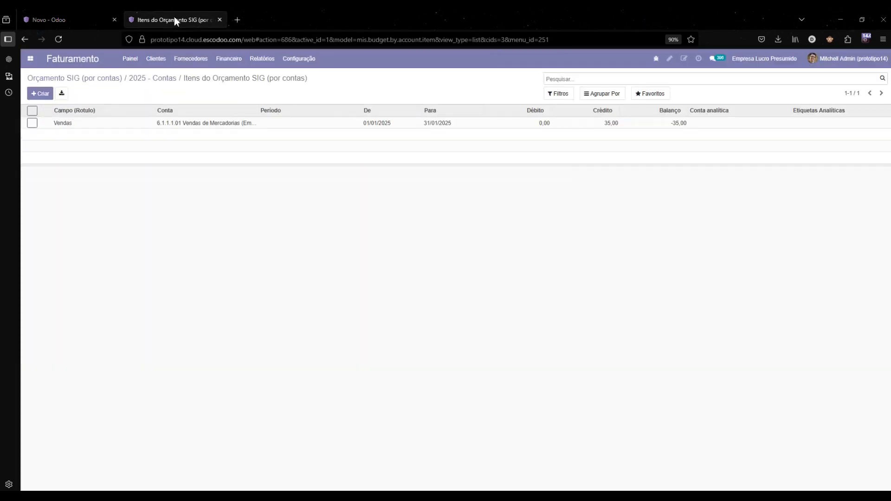
{"action": "left_click", "coordinate": [288, 61]}
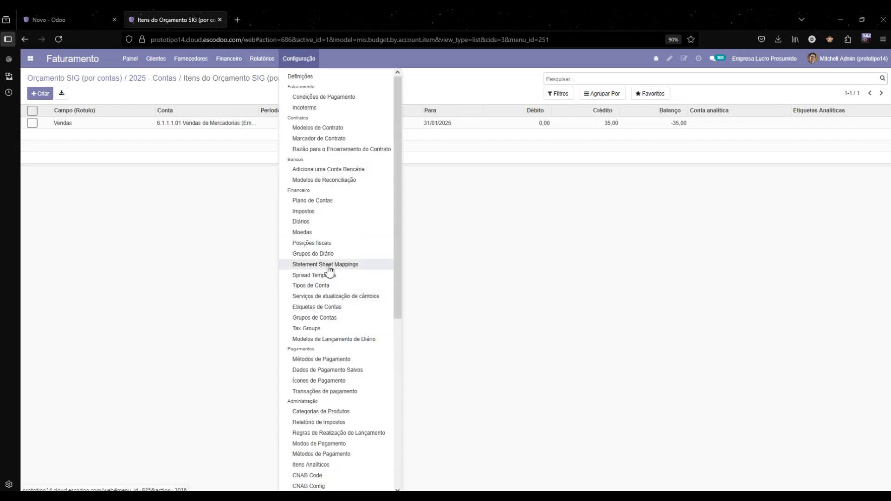
{"action": "left_click", "coordinate": [315, 205]}
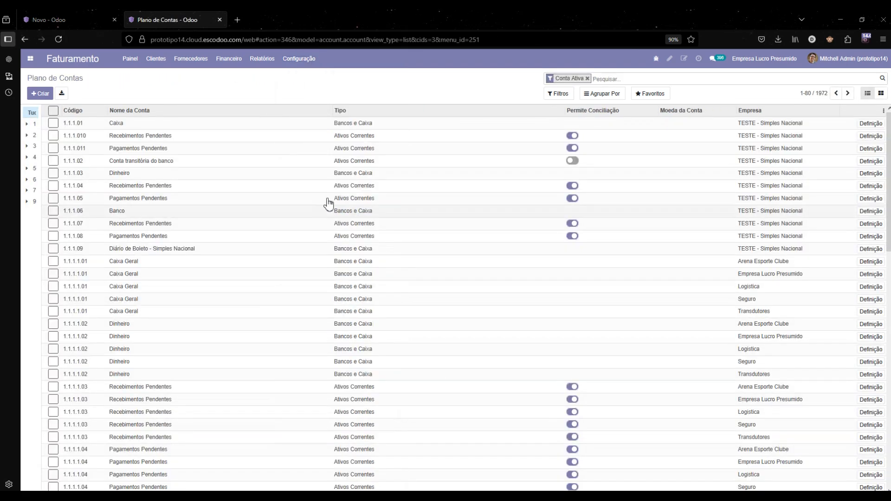
{"action": "left_click", "coordinate": [605, 94]}
{"action": "left_click", "coordinate": [617, 126]}
{"action": "left_click", "coordinate": [616, 136]}
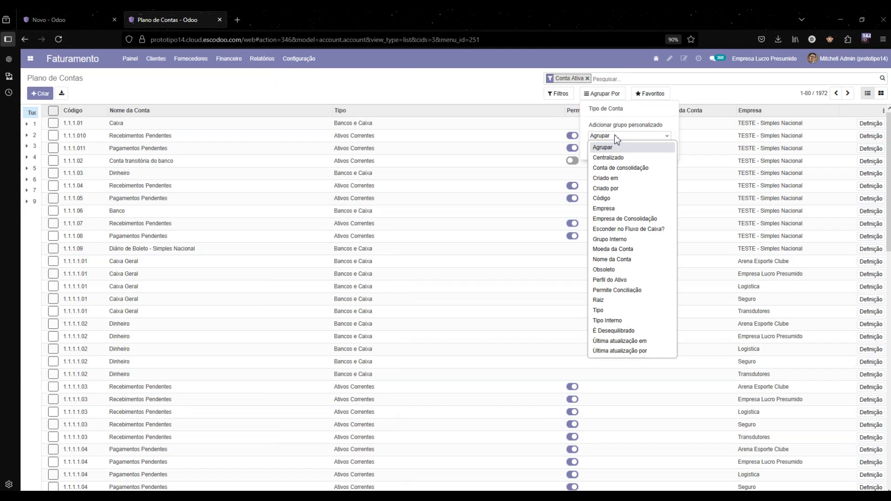
{"action": "key", "text": "e"}
{"action": "key", "text": "Return"}
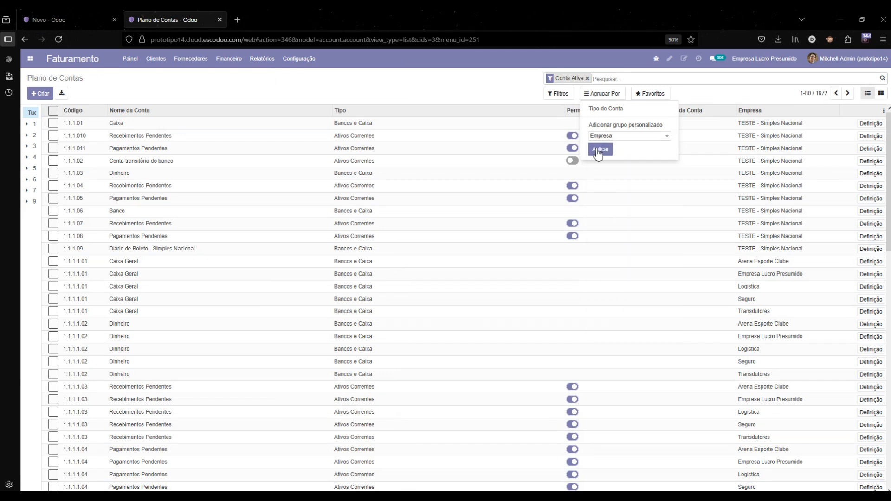
{"action": "left_click", "coordinate": [598, 148]}
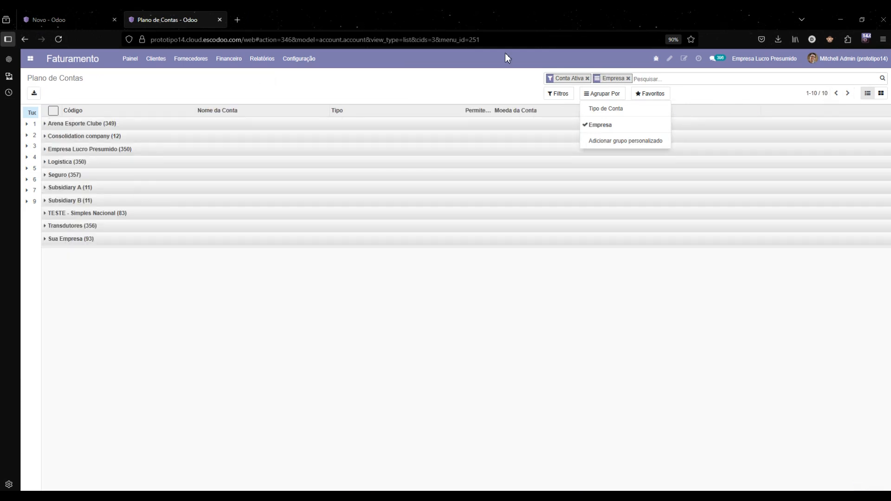
- Browse the Empresa Lucro Presumido accounts by code prefix and select the code of the Vendas de Mercadorias account
{"action": "left_click", "coordinate": [559, 93]}
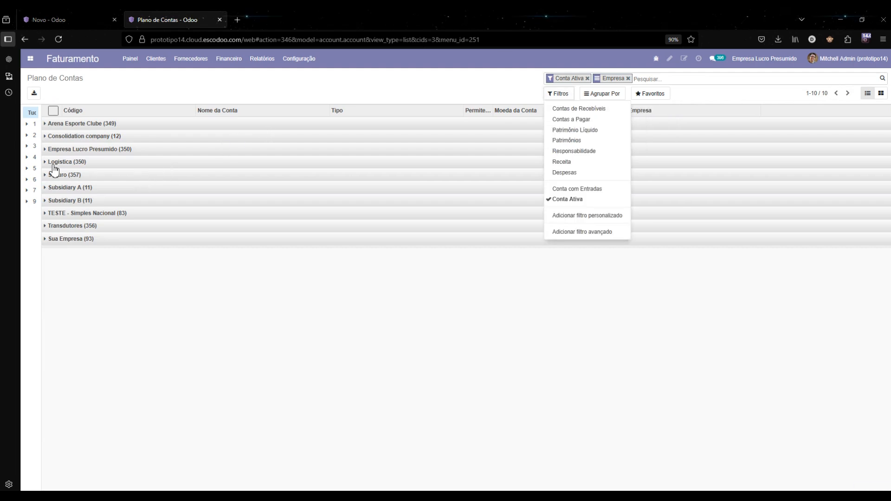
{"action": "left_click", "coordinate": [81, 153]}
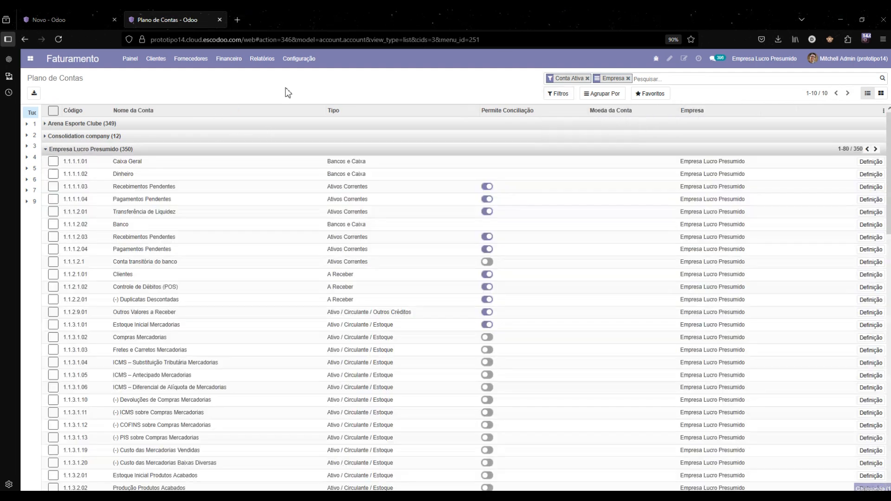
{"action": "scroll", "coordinate": [308, 215], "scroll_direction": "down", "scroll_amount": 15}
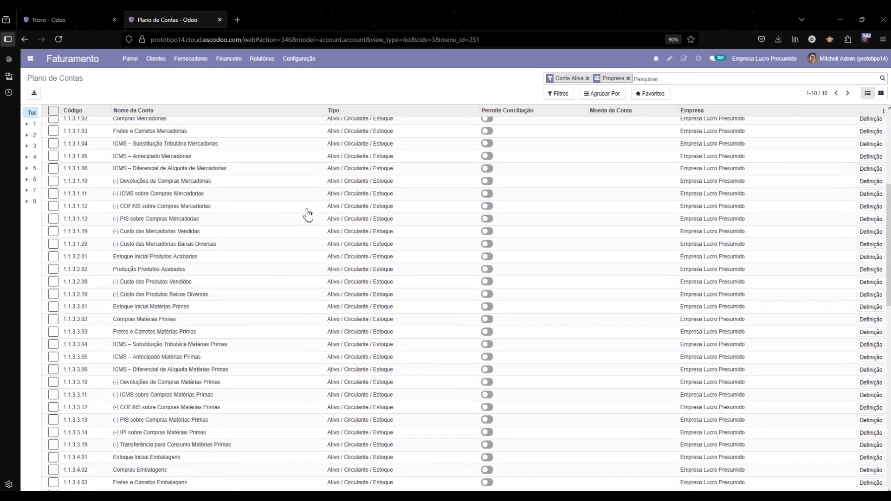
{"action": "scroll", "coordinate": [308, 215], "scroll_direction": "down", "scroll_amount": 3}
{"action": "scroll", "coordinate": [307, 213], "scroll_direction": "up", "scroll_amount": 10}
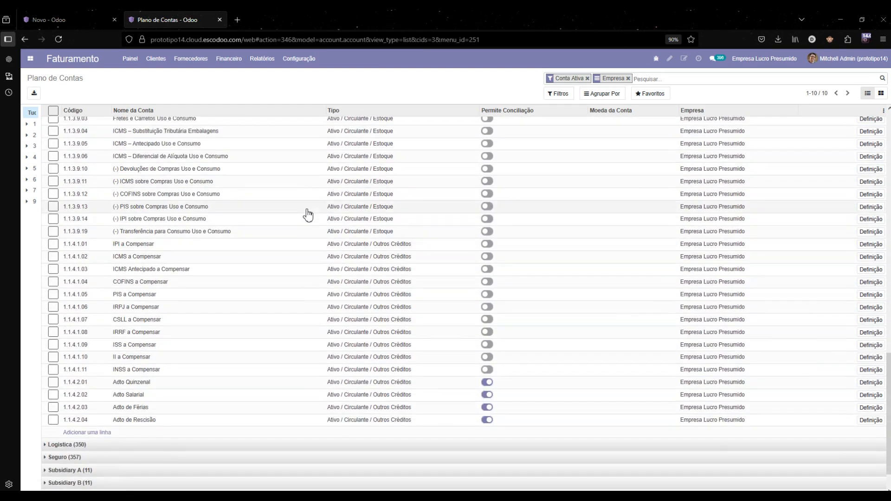
{"action": "left_click", "coordinate": [35, 146]}
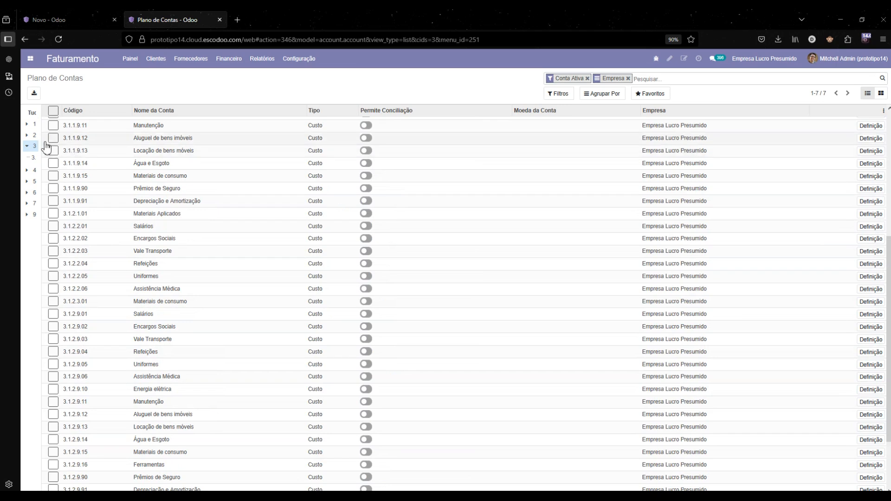
{"action": "scroll", "coordinate": [103, 129], "scroll_direction": "up", "scroll_amount": 5}
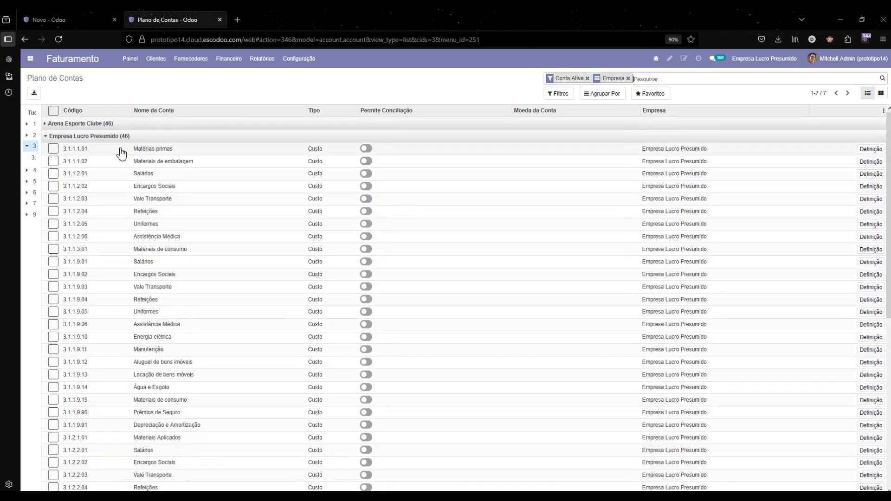
{"action": "left_click", "coordinate": [34, 170]}
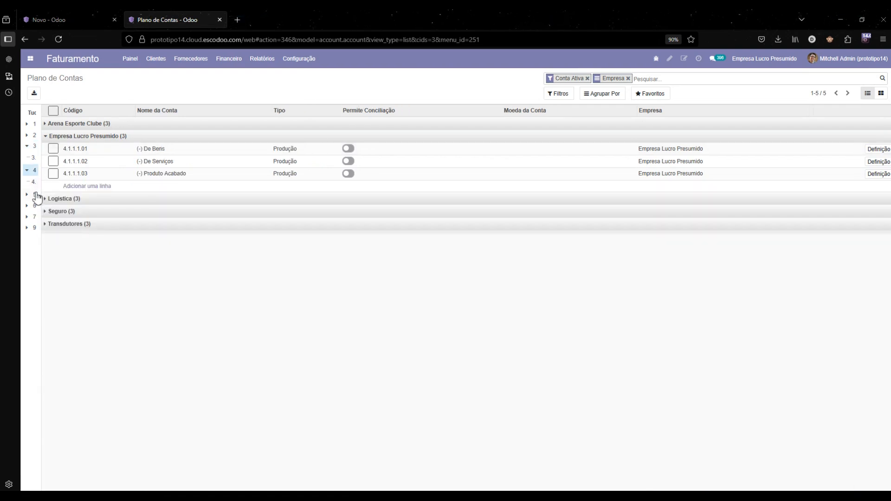
{"action": "left_click", "coordinate": [36, 196]}
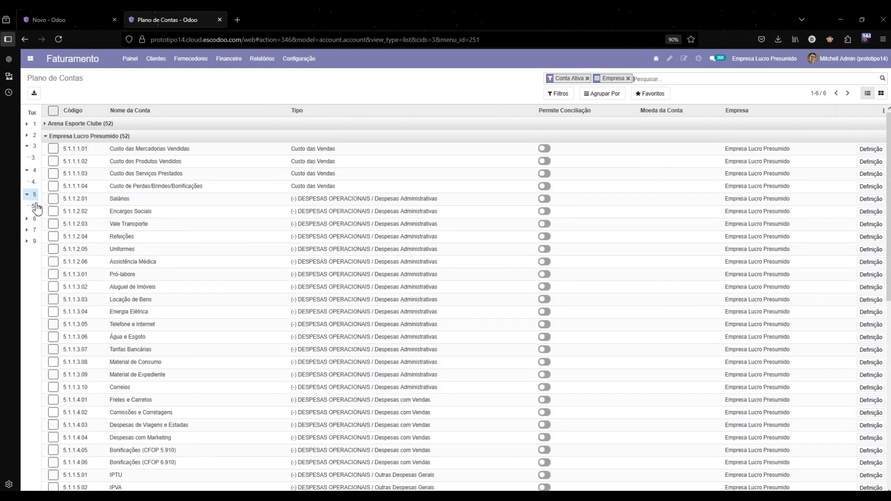
{"action": "left_click", "coordinate": [36, 220]}
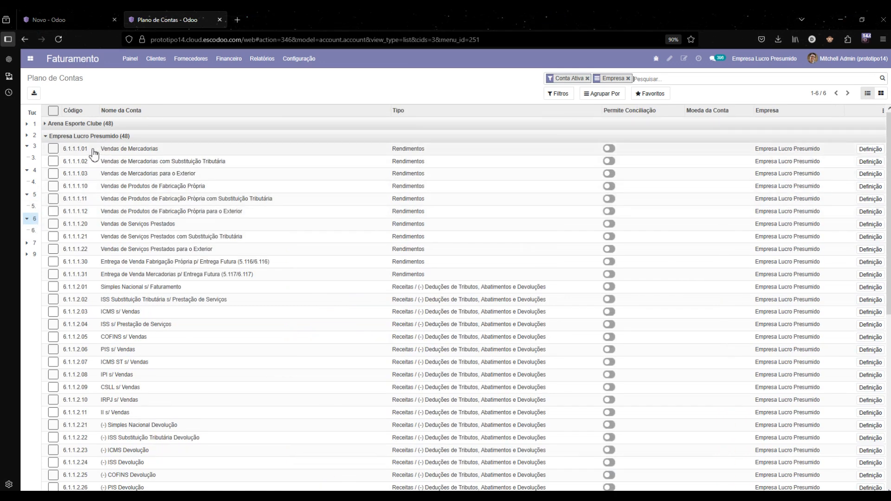
{"action": "left_click_drag", "start_coordinate": [89, 149], "coordinate": [65, 151]}
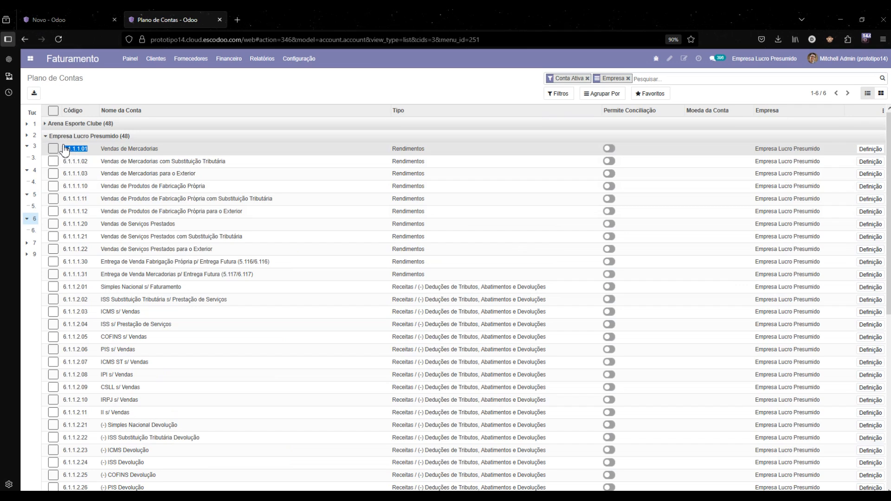
- Set the Vendas KPI's expression to bal[6.1.1.1.01], then save the KPI and the template
{"action": "left_click", "coordinate": [91, 19]}
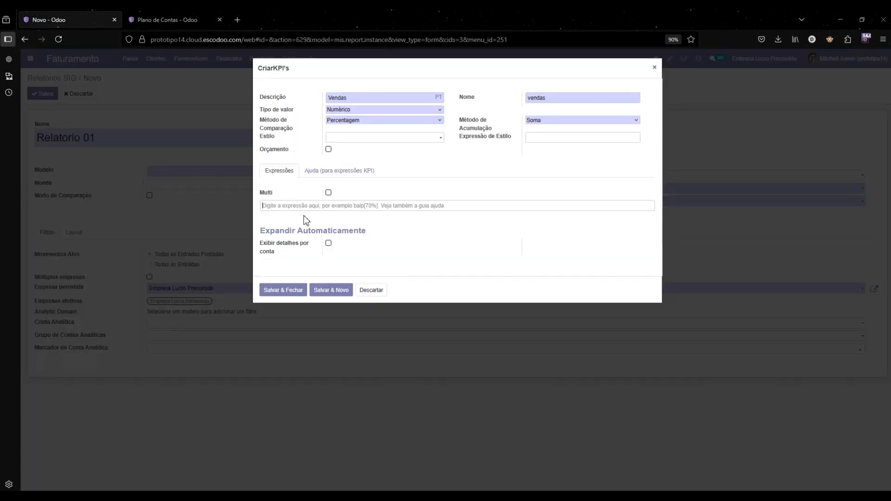
{"action": "type", "text": "bal"}
{"action": "type", "text": "l"}
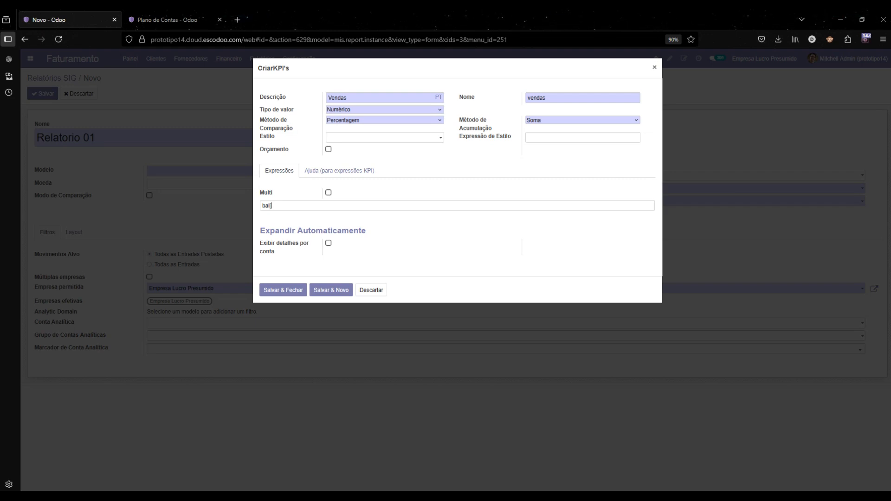
{"action": "type", "text": "6.1.1.1.01]"}
{"action": "left_click", "coordinate": [291, 291]}
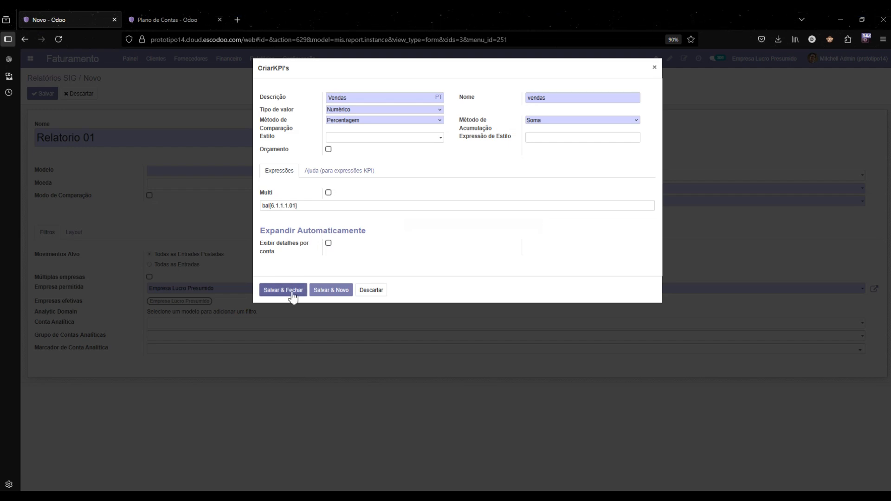
{"action": "left_click", "coordinate": [271, 278]}
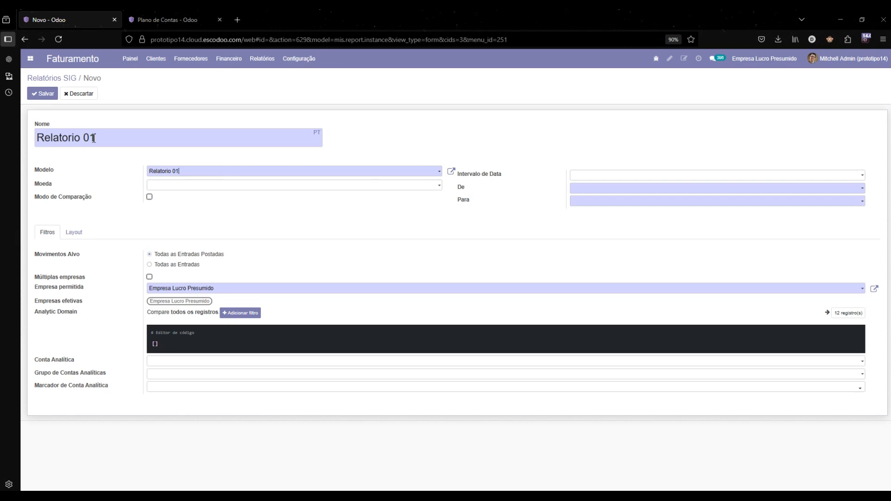
- Try to add a column in comparison mode on the unsaved report, then save the report
{"action": "left_click", "coordinate": [149, 197]}
{"action": "left_click", "coordinate": [62, 226]}
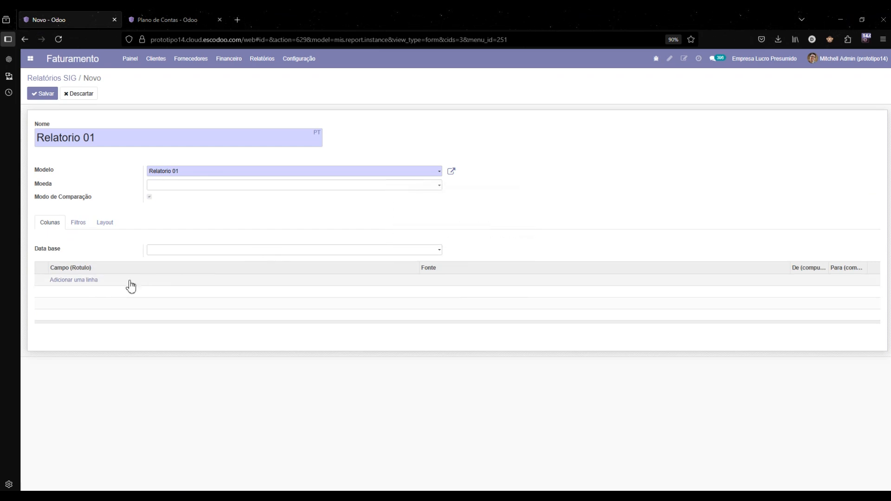
{"action": "left_click", "coordinate": [91, 281]}
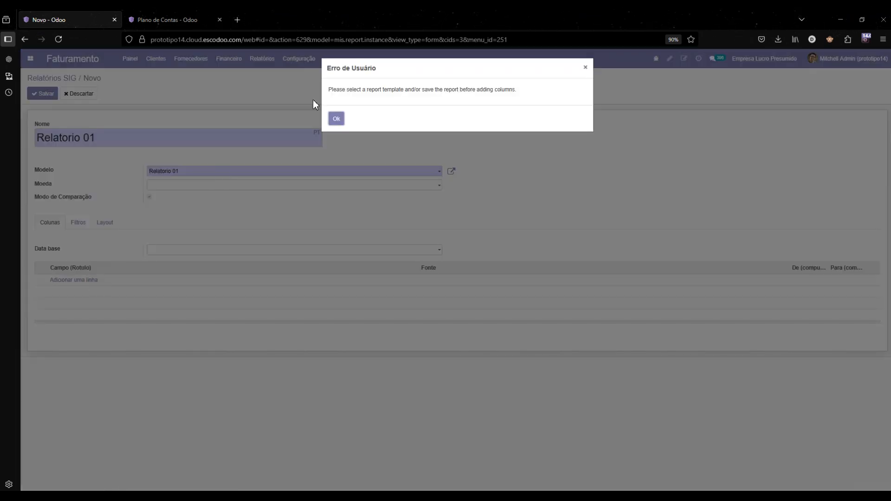
{"action": "left_click", "coordinate": [342, 117]}
{"action": "left_click", "coordinate": [49, 95]}
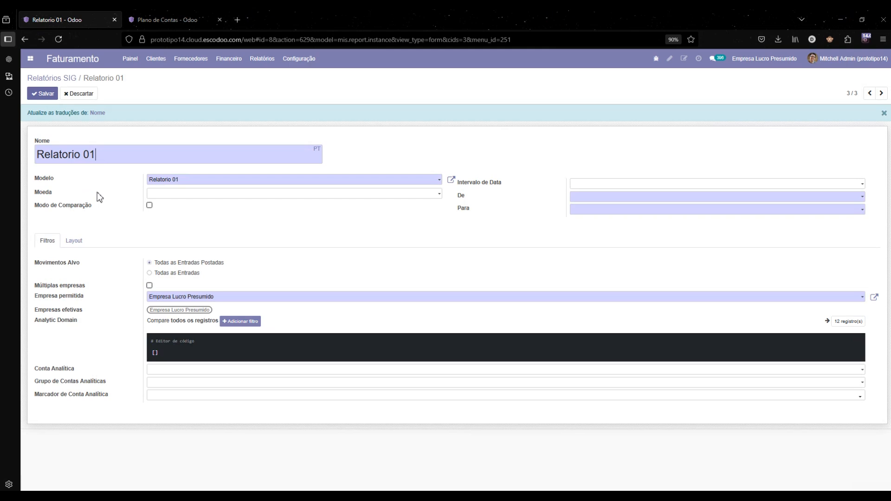
- Enable comparison mode and add a "Janeiro Realizado" column with fixed dates from 01/01/2025 to 31/01/2025
{"action": "left_click", "coordinate": [149, 205]}
{"action": "left_click", "coordinate": [51, 232]}
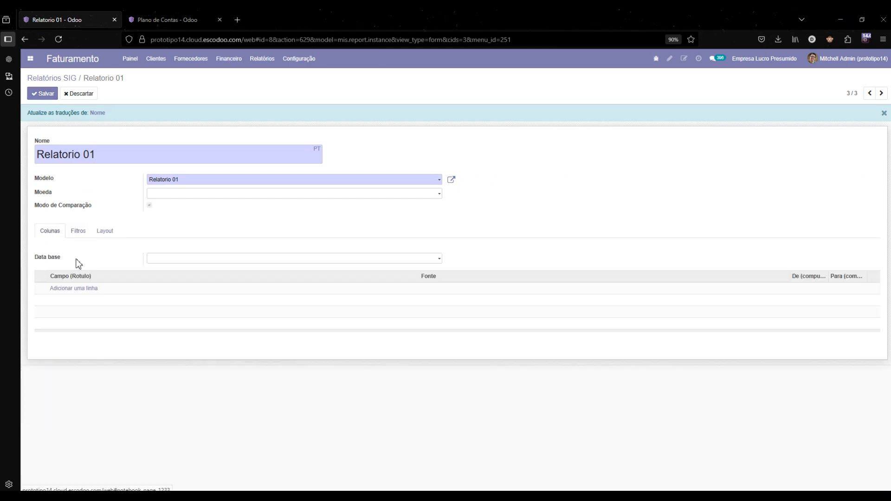
{"action": "left_click", "coordinate": [103, 292]}
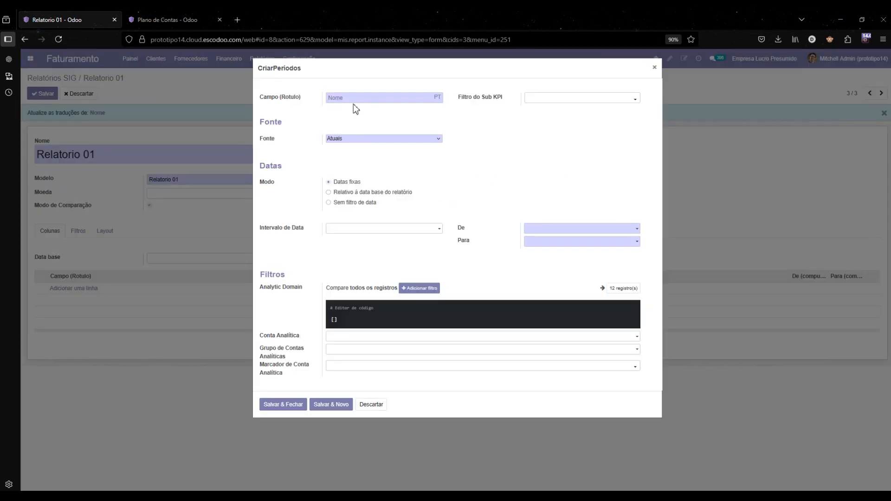
{"action": "type", "text": "Janeiro Realizado"}
{"action": "left_click", "coordinate": [537, 230]}
{"action": "type", "text": "01/01/2025"}
{"action": "key", "text": "Tab"}
{"action": "type", "text": "31012025"}
{"action": "left_click", "coordinate": [283, 404]}
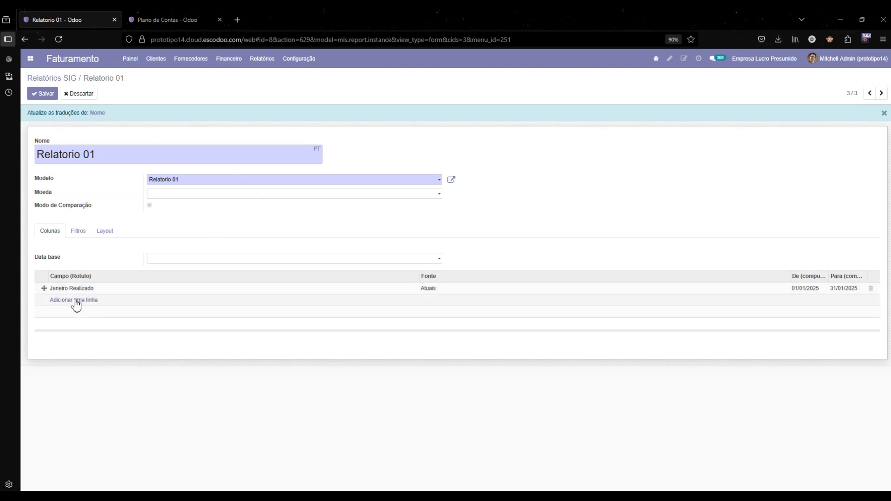
- Save the Relatorio 01 report and display its preview
{"action": "left_click", "coordinate": [47, 94]}
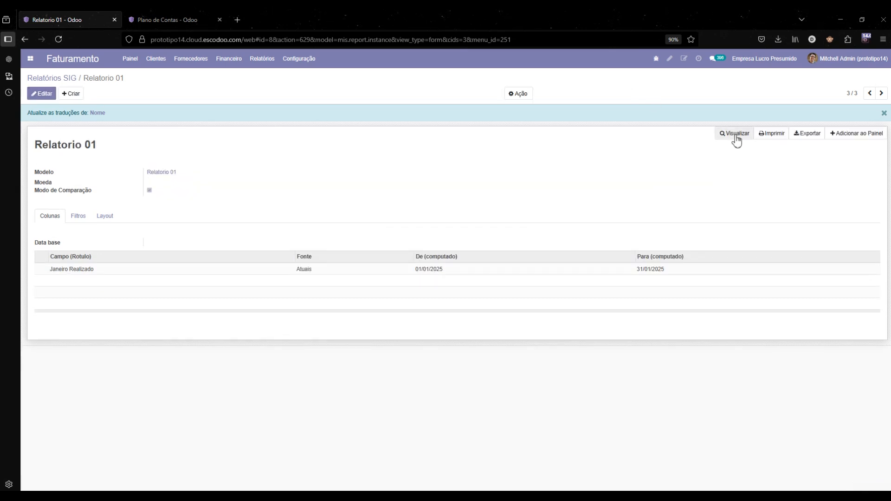
{"action": "left_click", "coordinate": [736, 135]}
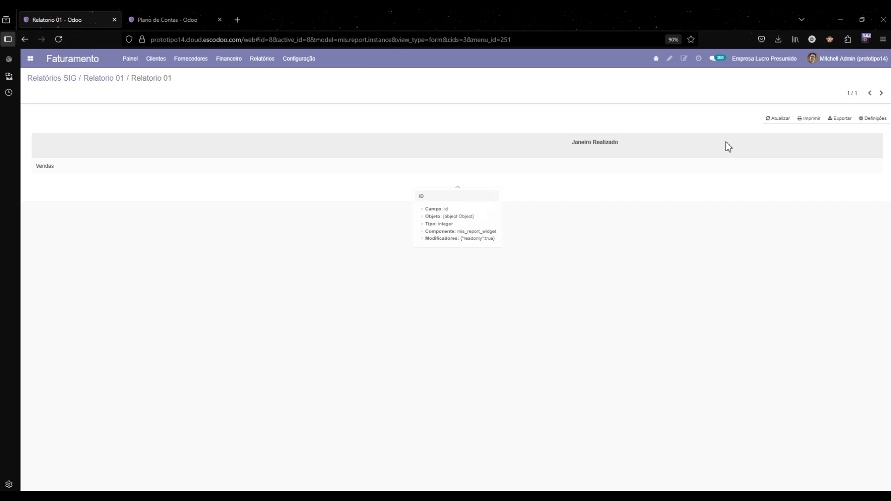
- Create a new customer invoice (Fatura) for the customer Cliente 1 SP Contribuinte
{"action": "left_click", "coordinate": [171, 23]}
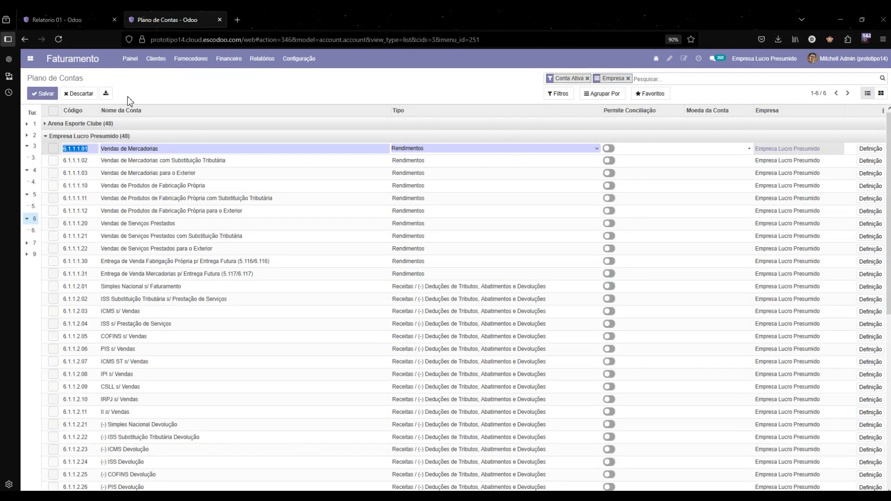
{"action": "left_click", "coordinate": [158, 60]}
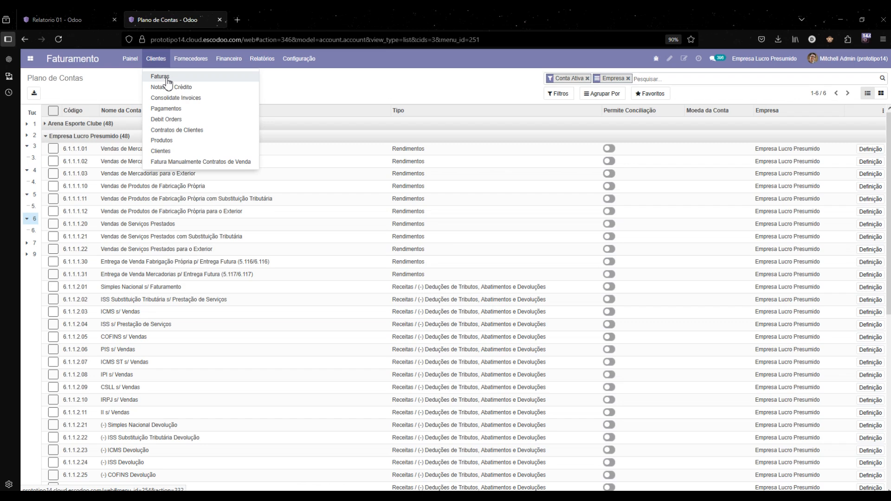
{"action": "left_click", "coordinate": [168, 81]}
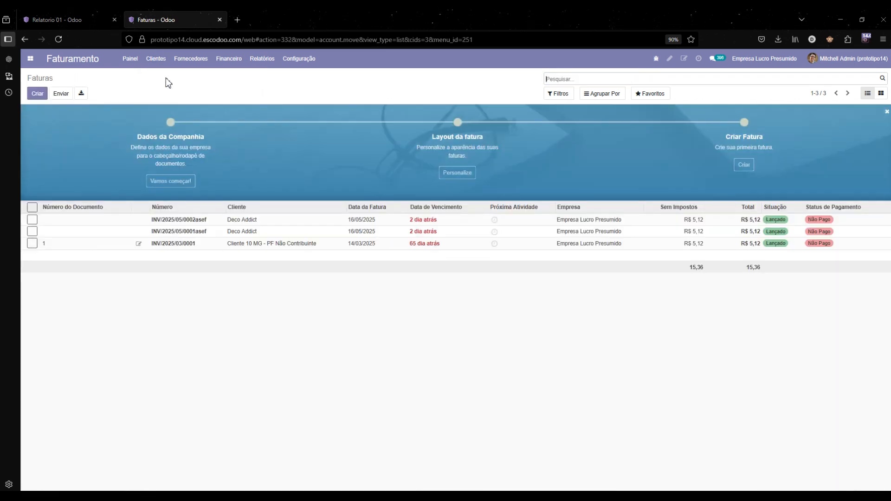
{"action": "key", "text": "alt+c"}
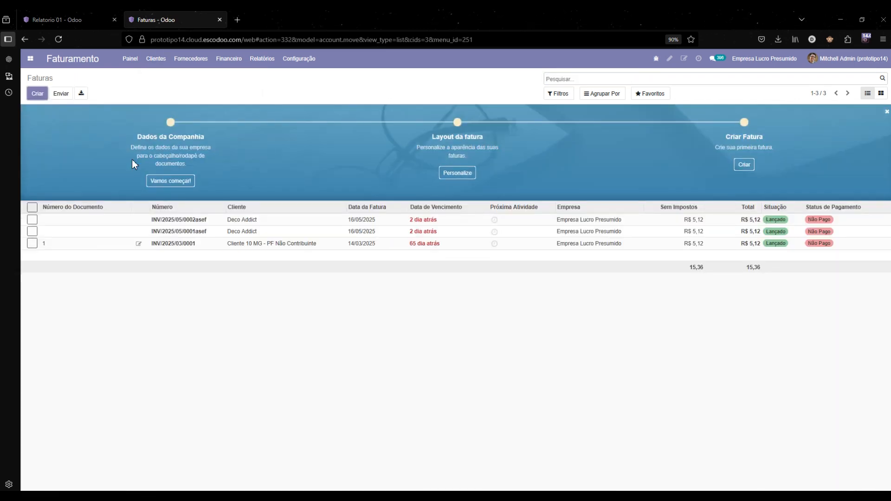
{"action": "left_click", "coordinate": [156, 180]}
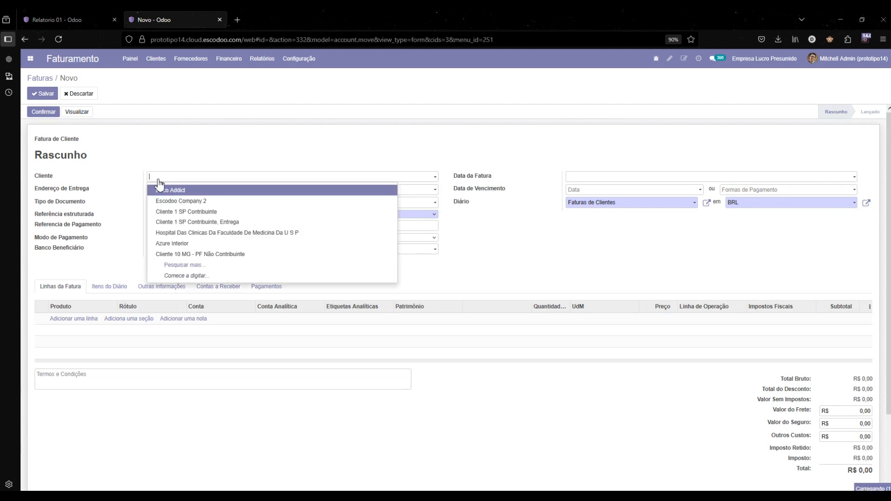
{"action": "type", "text": "cliente"}
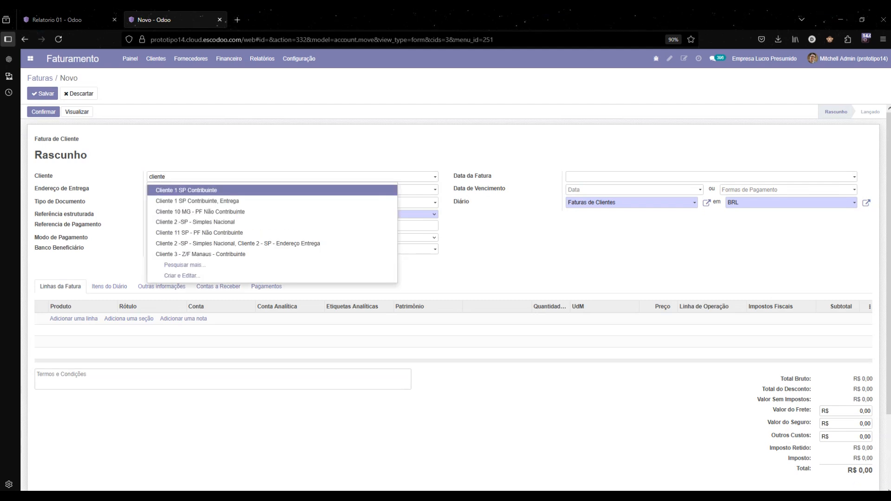
{"action": "left_click", "coordinate": [175, 192]}
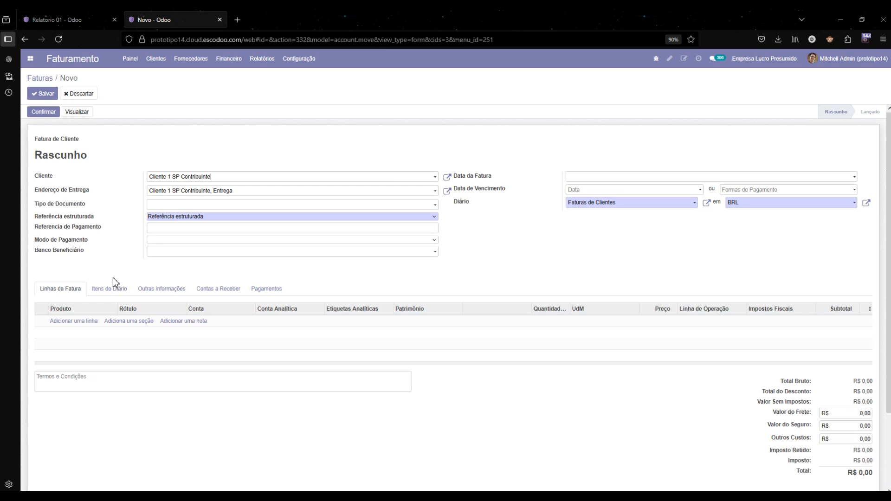
- Add an invoice line with the product [1097] GRANOLA ZERO 800G
{"action": "left_click", "coordinate": [91, 323]}
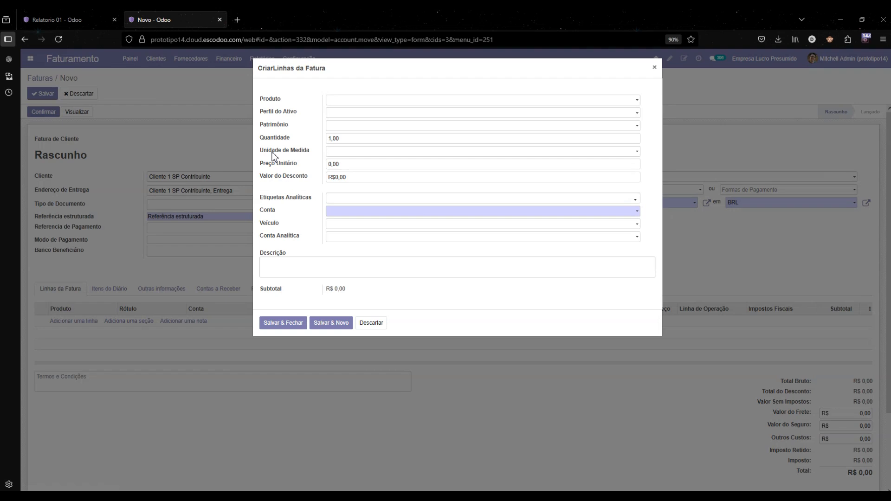
{"action": "left_click", "coordinate": [342, 102]}
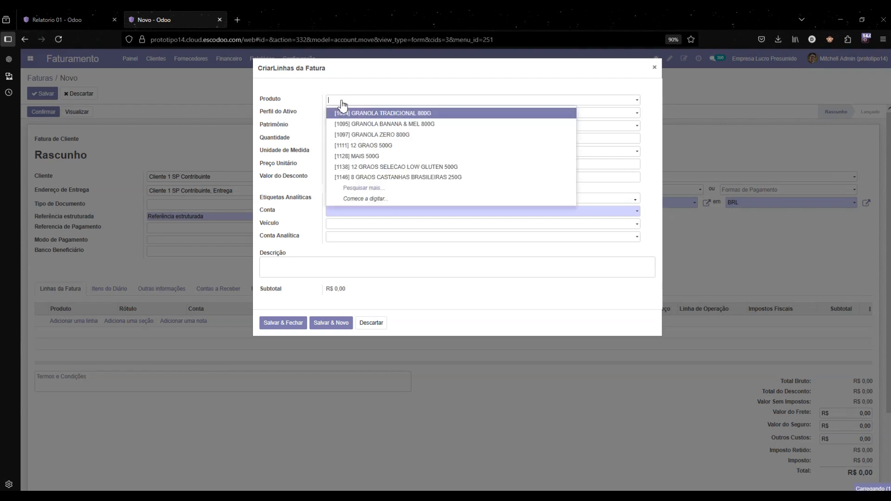
{"action": "left_click", "coordinate": [371, 135]}
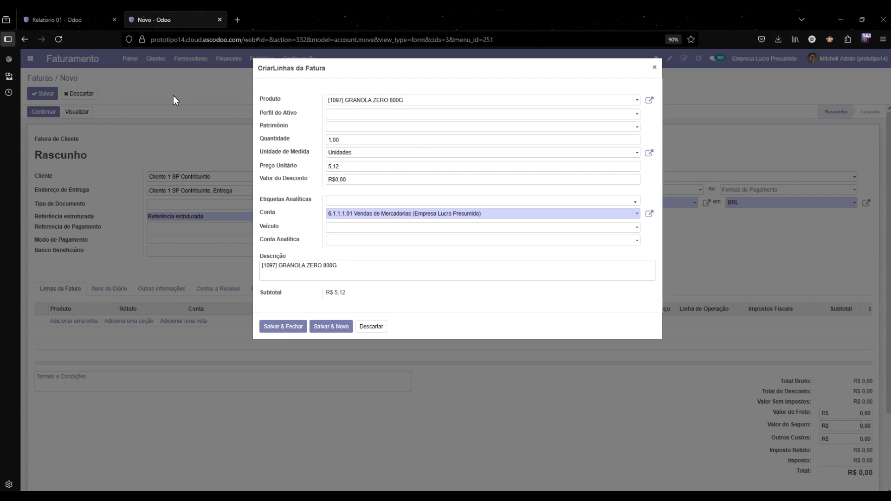
- Check the account used in the Vendas KPI's expression in the Relatorio 01 template, then return to the invoice line
{"action": "left_click", "coordinate": [103, 20]}
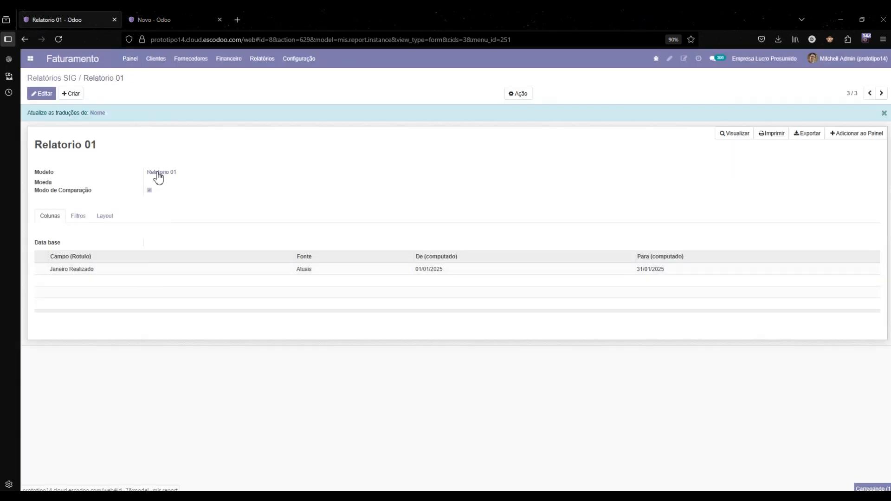
{"action": "left_click", "coordinate": [157, 174]}
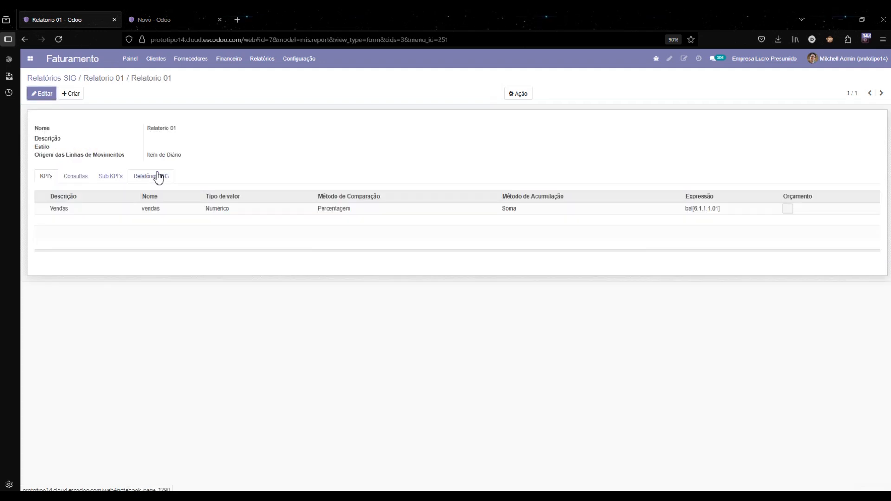
{"action": "left_click", "coordinate": [163, 209]}
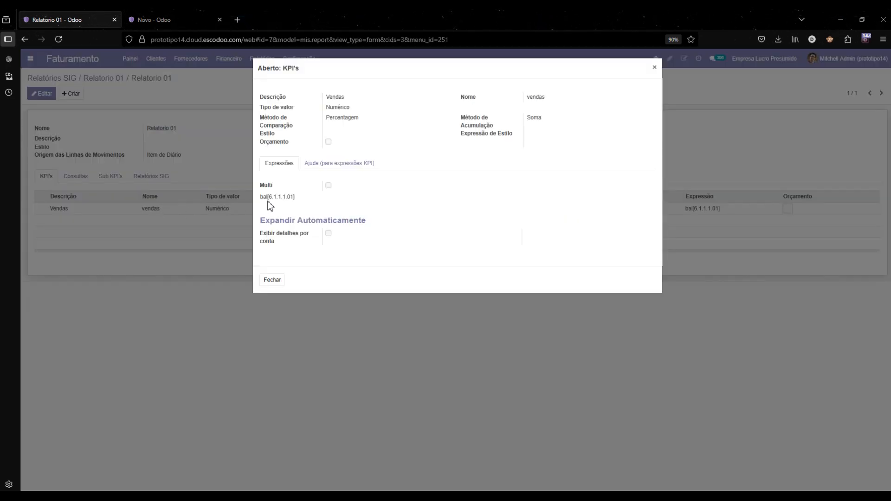
{"action": "left_click", "coordinate": [178, 21]}
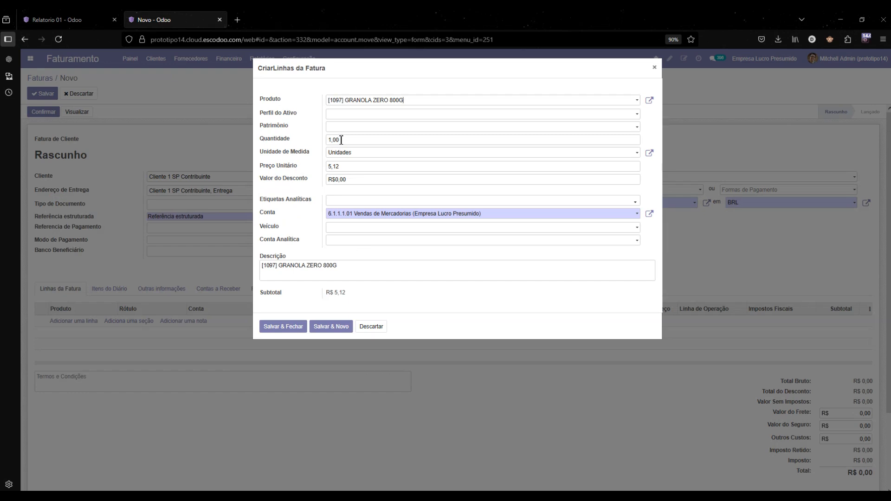
- Set the granola line's unit price to 100 and save the line to the invoice
{"action": "left_click_drag", "start_coordinate": [349, 166], "coordinate": [320, 166]}
{"action": "type", "text": "100"}
{"action": "left_click", "coordinate": [296, 327]}
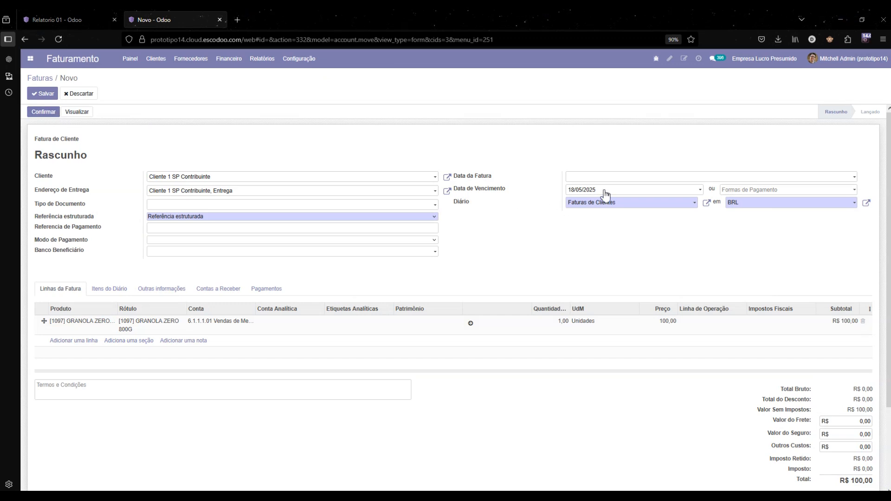
- Set the invoice date to 05/01/2025 and confirm the invoice
{"action": "left_click", "coordinate": [606, 194]}
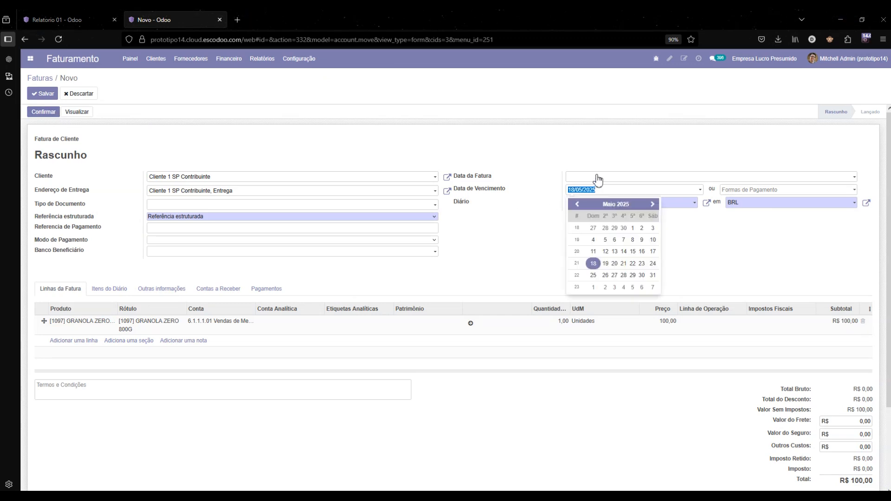
{"action": "left_click", "coordinate": [597, 177]}
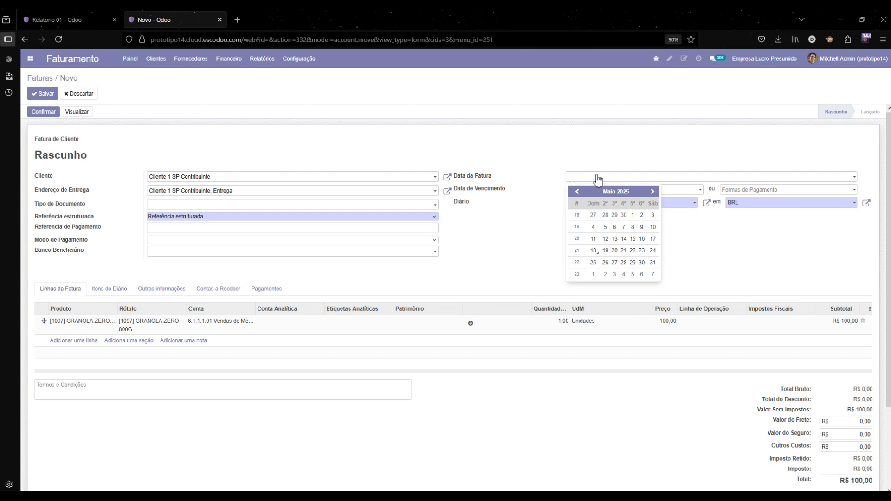
{"action": "type", "text": "05012025"}
{"action": "key", "text": "Tab"}
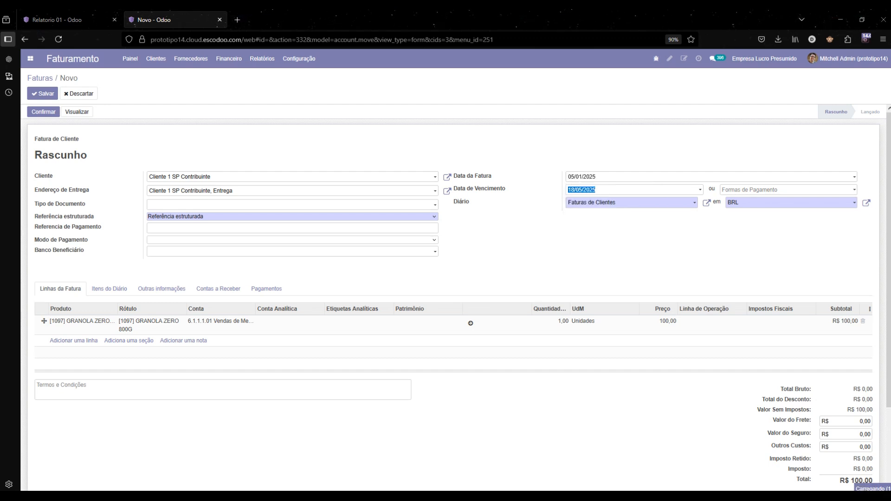
{"action": "left_click", "coordinate": [514, 159]}
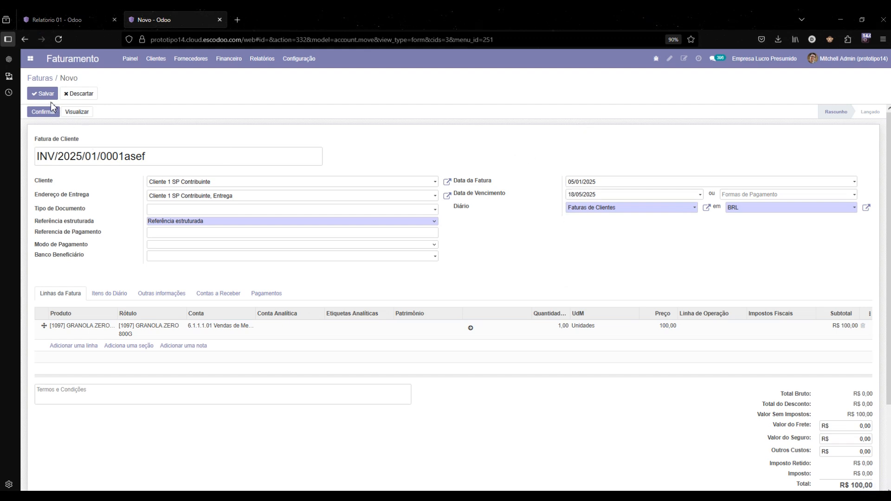
{"action": "left_click", "coordinate": [48, 116]}
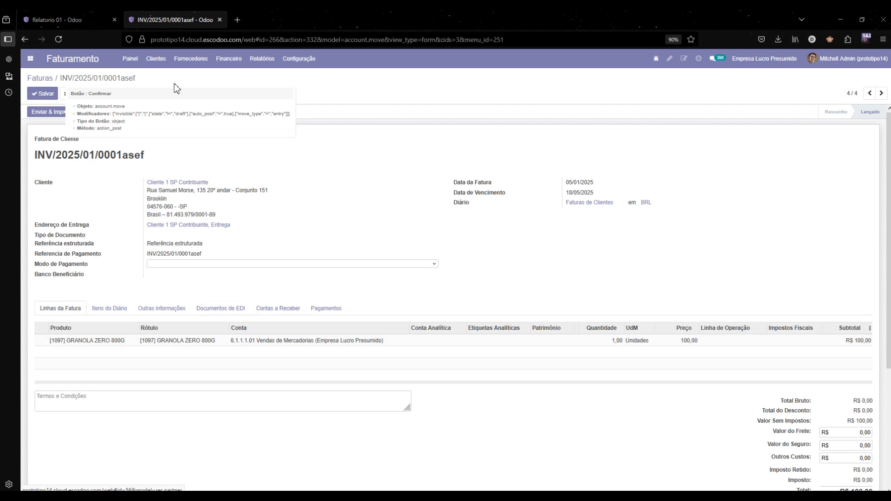
- Return to the Relatorio 01 report, close the KPI details and preview the Vendas value for Janeiro Realizado
{"action": "left_click", "coordinate": [99, 22]}
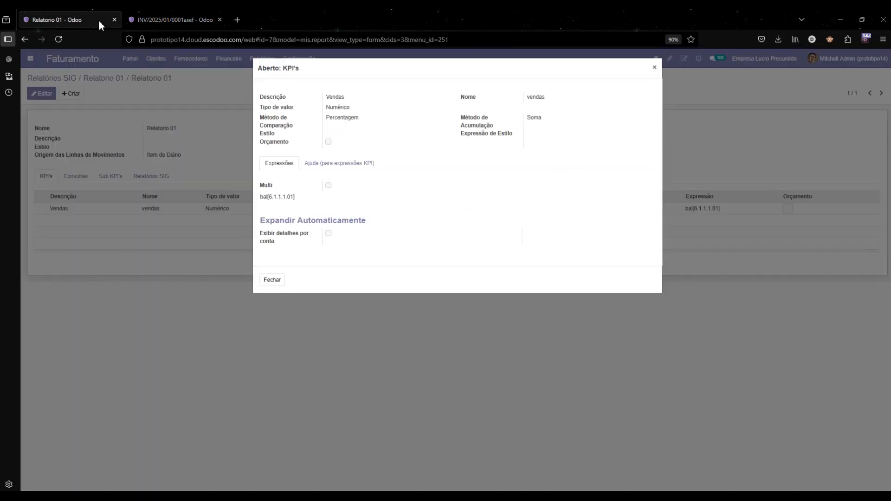
{"action": "left_click", "coordinate": [654, 68]}
{"action": "left_click", "coordinate": [109, 79]}
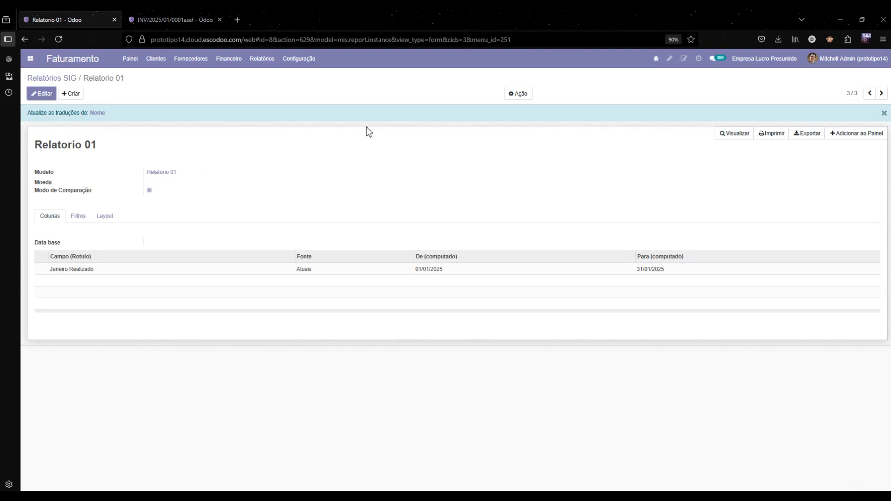
{"action": "left_click", "coordinate": [734, 134]}
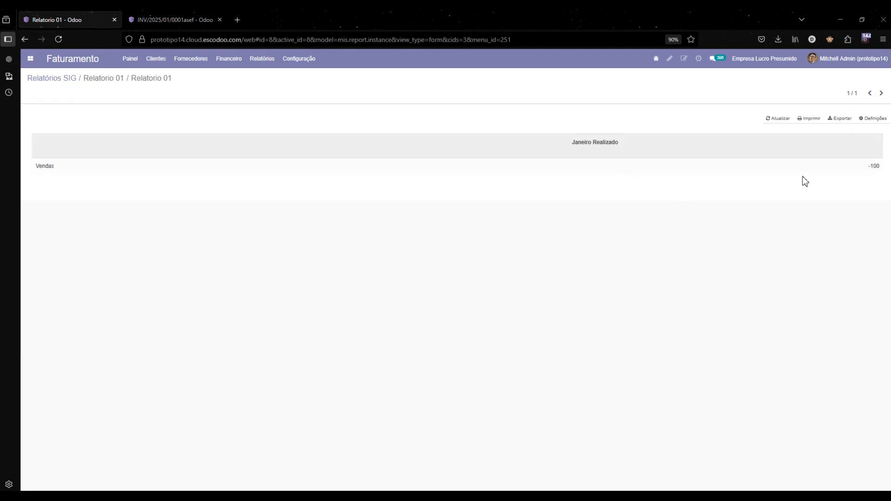
{"action": "mouse_move", "coordinate": [874, 170]}
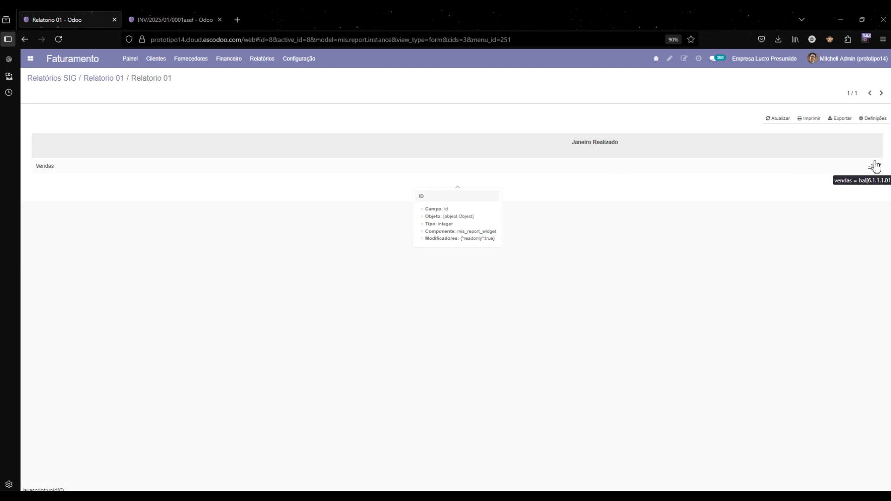
- Invert the sign of the Vendas KPI's expression in the report's template, save the KPI, template and report, and redisplay the preview
{"action": "left_click", "coordinate": [873, 119]}
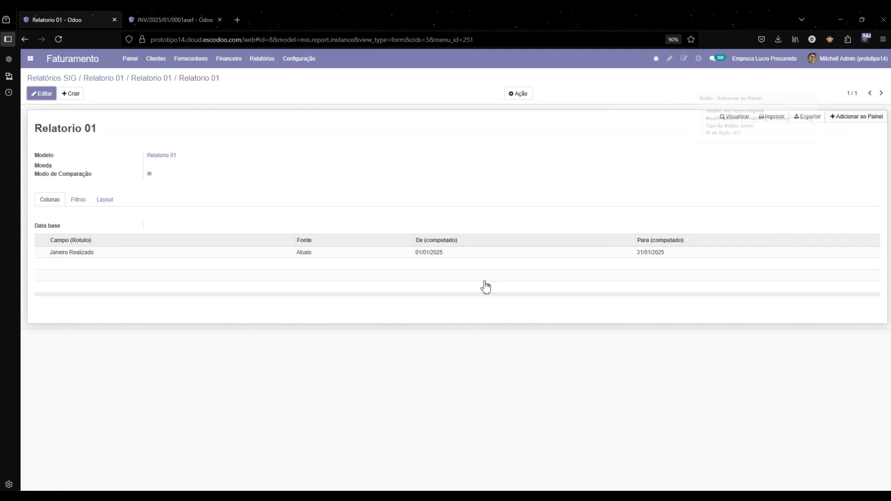
{"action": "left_click", "coordinate": [200, 253]}
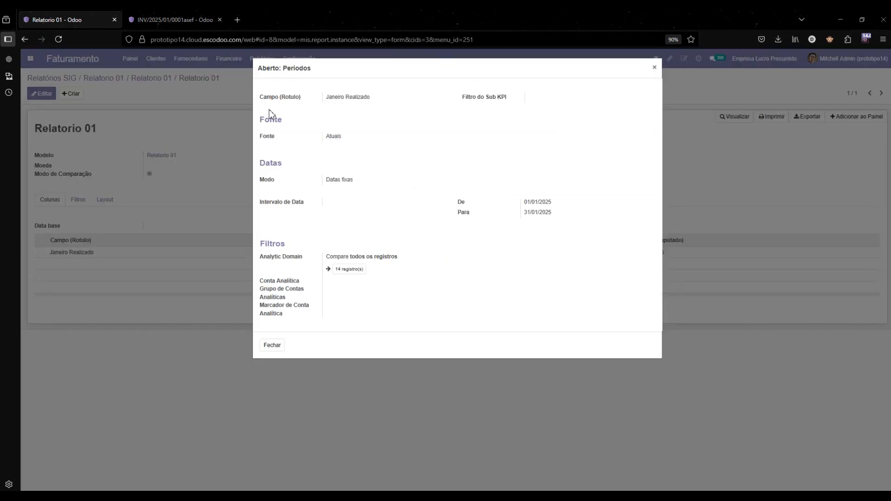
{"action": "key", "text": "Escape"}
{"action": "left_click", "coordinate": [39, 93]}
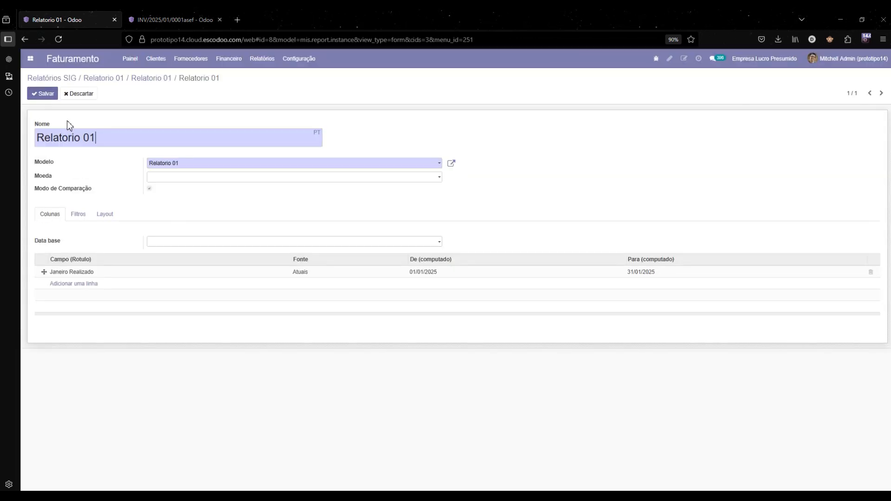
{"action": "left_click", "coordinate": [451, 164]}
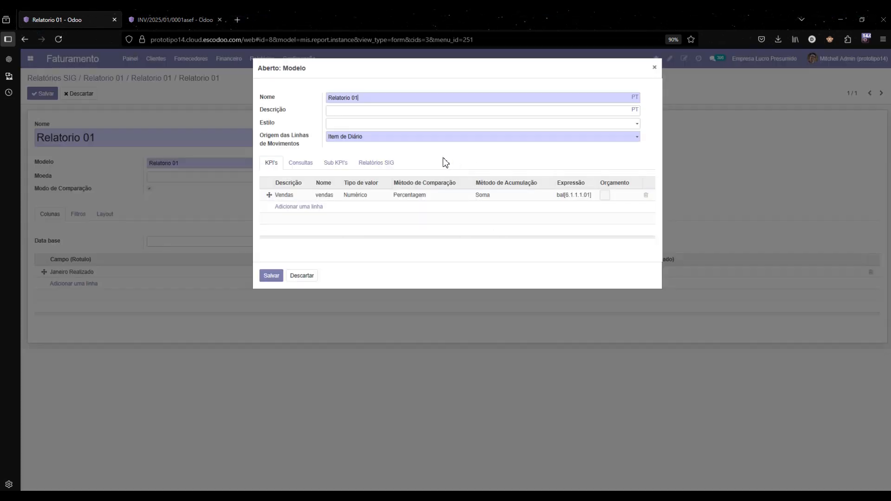
{"action": "left_click", "coordinate": [343, 196]}
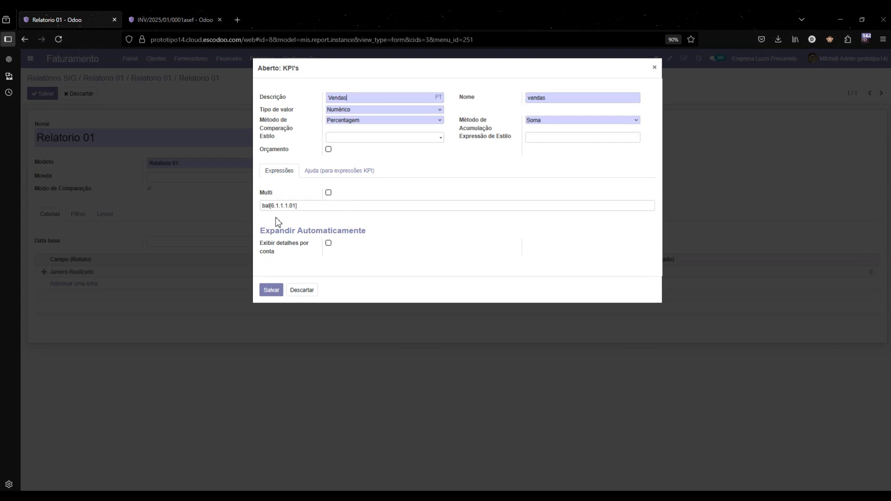
{"action": "left_click", "coordinate": [271, 290]}
{"action": "left_click", "coordinate": [271, 276]}
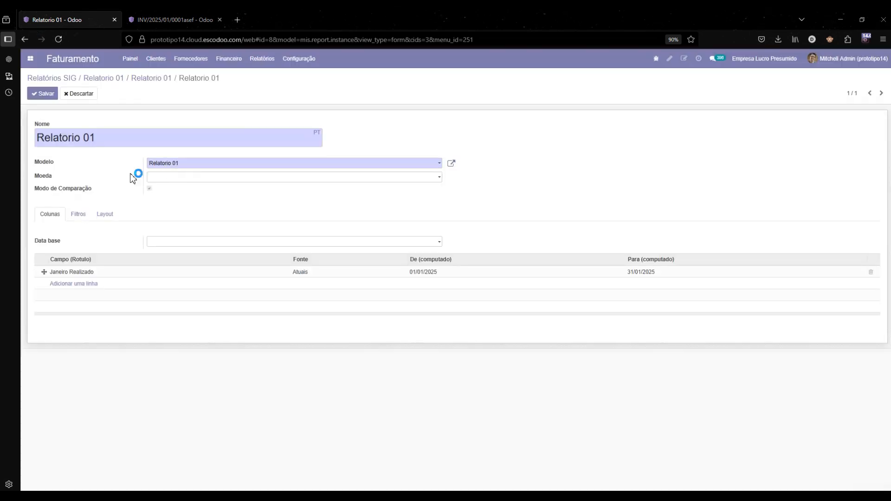
{"action": "left_click", "coordinate": [44, 94]}
{"action": "left_click", "coordinate": [148, 77]}
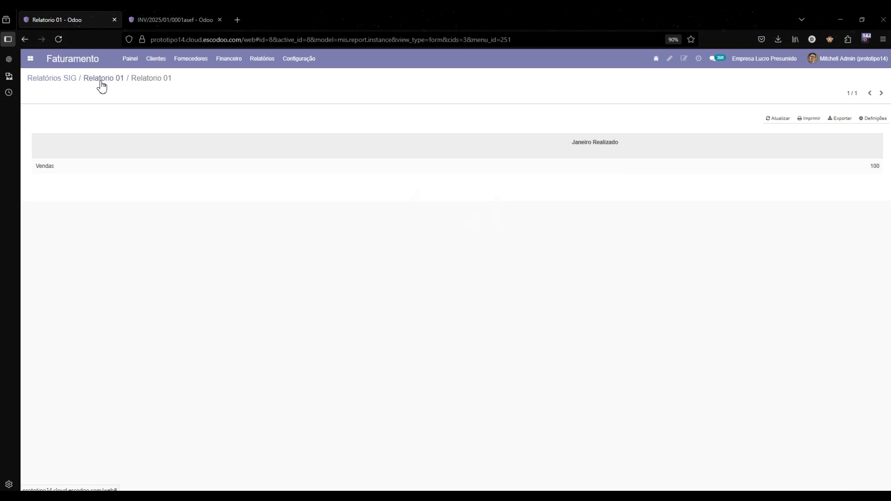
- Create a new SIG budget by accounts named "Por conta - 2025"
{"action": "left_click", "coordinate": [227, 64]}
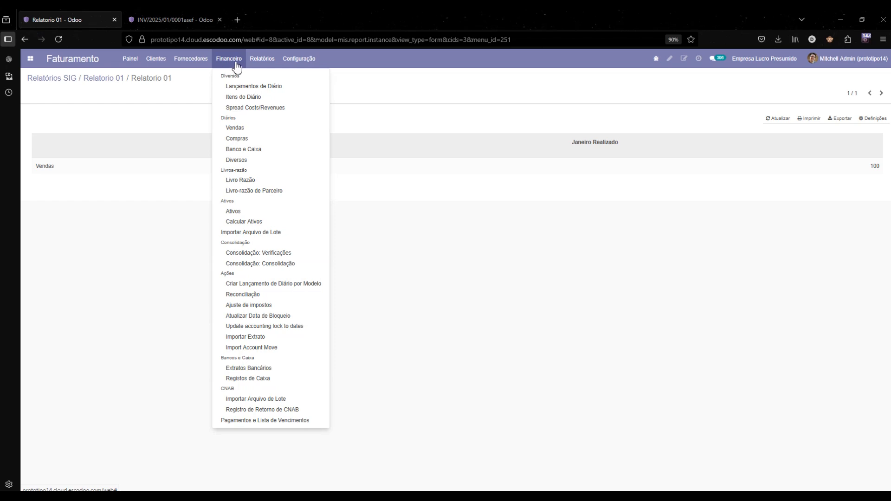
{"action": "mouse_move", "coordinate": [254, 64]}
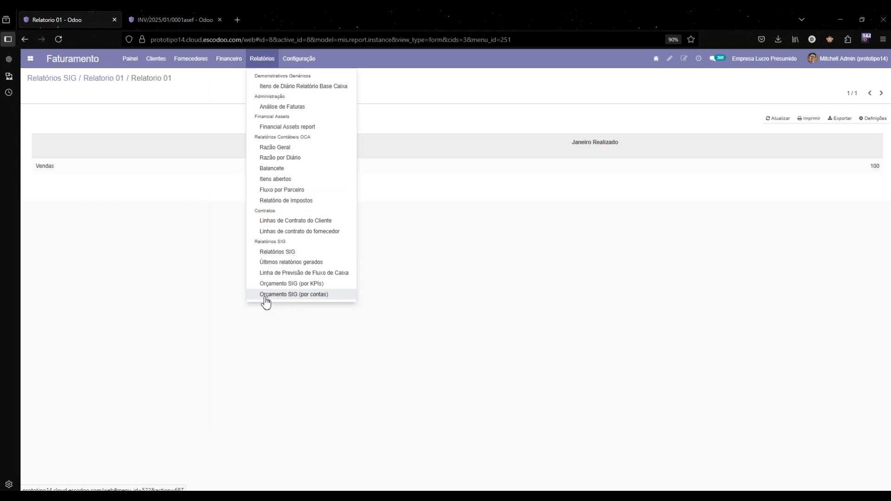
{"action": "left_click", "coordinate": [297, 297]}
{"action": "left_click", "coordinate": [41, 93]}
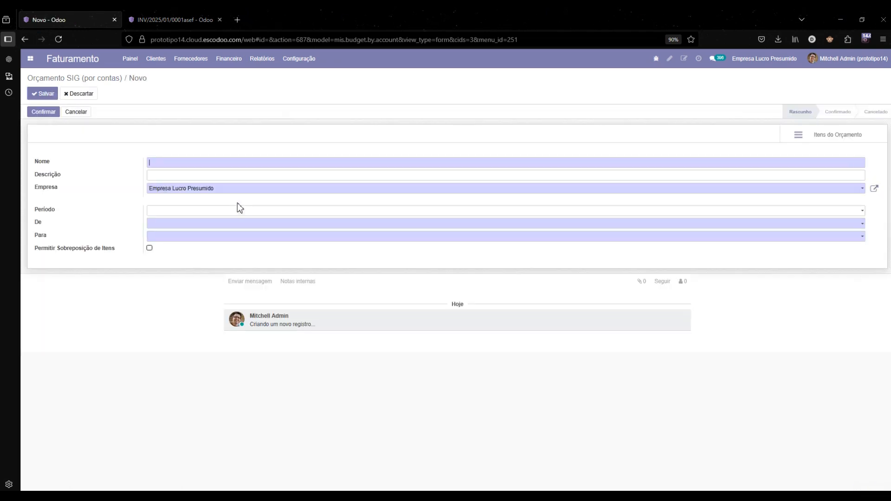
{"action": "type", "text": "Por conta - 2025"}
- Set the budget's date range from 01/01/2025 to 31/12/2025
{"action": "left_click", "coordinate": [168, 224]}
{"action": "type", "text": "01"}
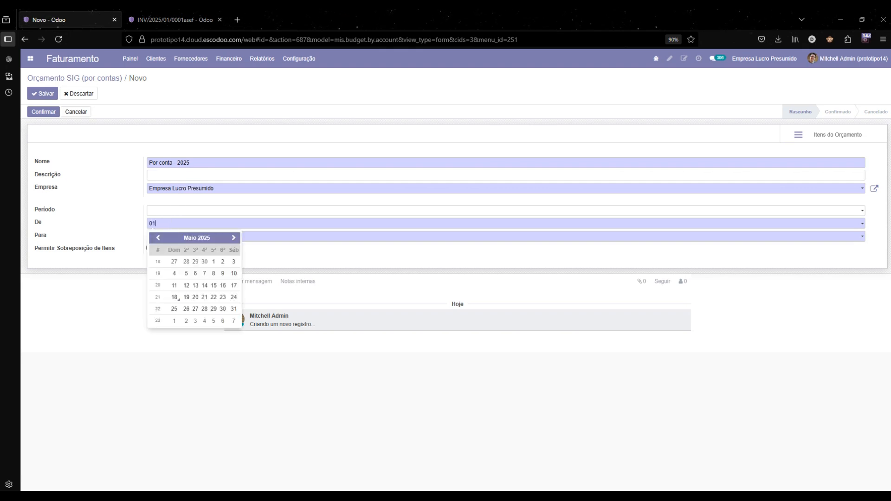
{"action": "type", "text": "/01/2025"}
{"action": "key", "text": "Tab"}
{"action": "type", "text": "31"}
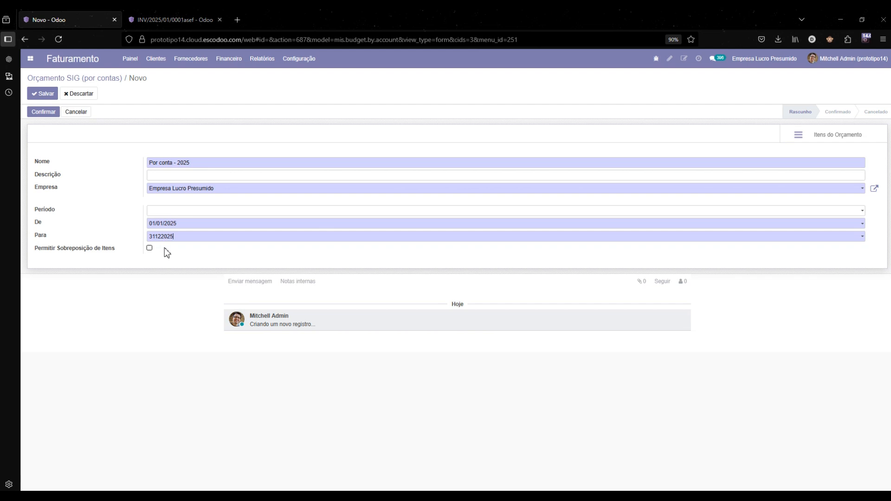
- Add an item labelled Vendas to the budget's items and open the full account search for it
{"action": "left_click", "coordinate": [832, 134]}
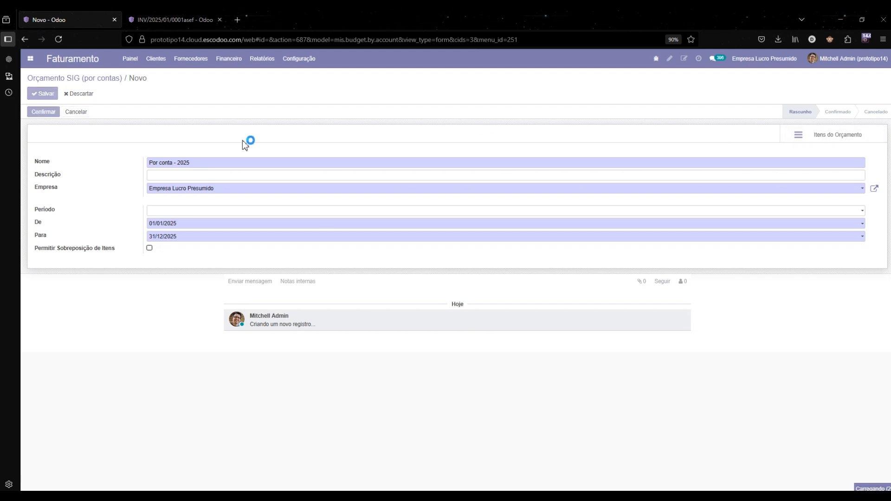
{"action": "left_click", "coordinate": [34, 94]}
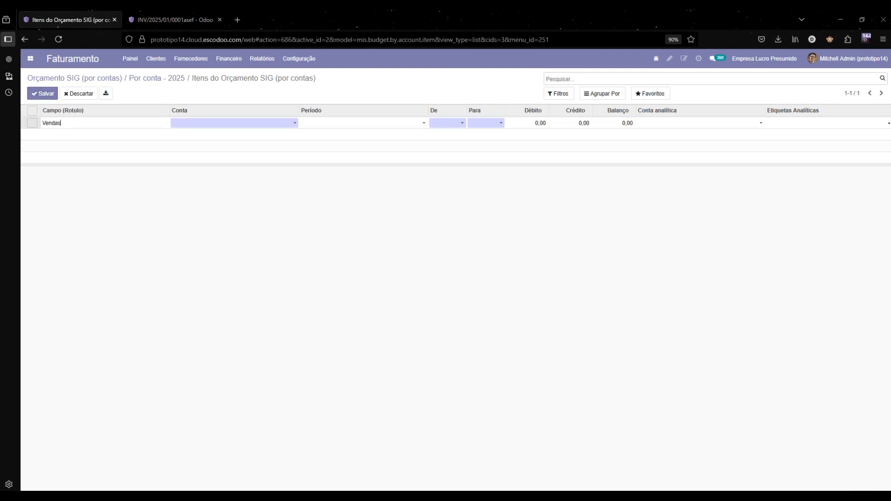
{"action": "left_click", "coordinate": [187, 125]}
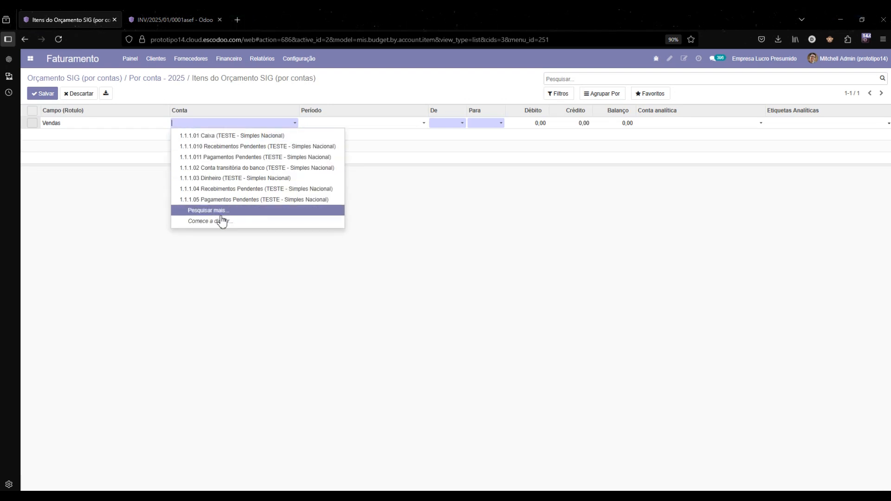
{"action": "left_click", "coordinate": [219, 210]}
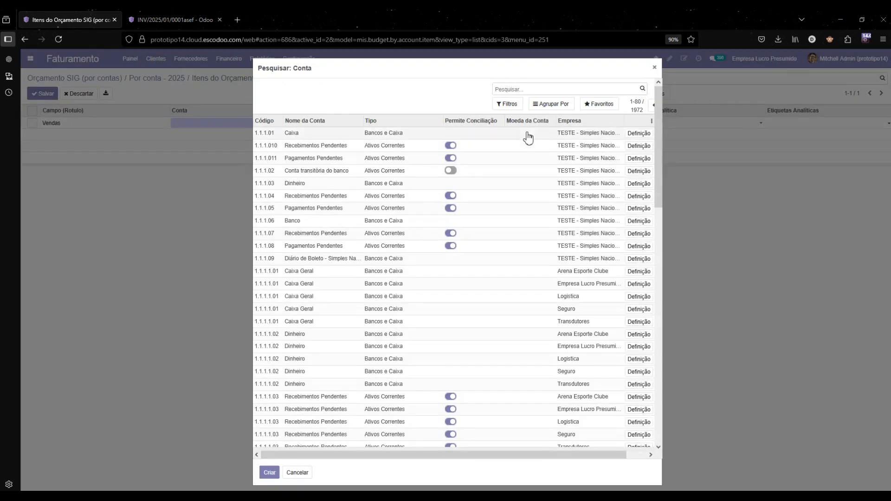
- Group the accounts in the search by Empresa using a custom group
{"action": "left_click", "coordinate": [550, 104]}
{"action": "left_click", "coordinate": [572, 135]}
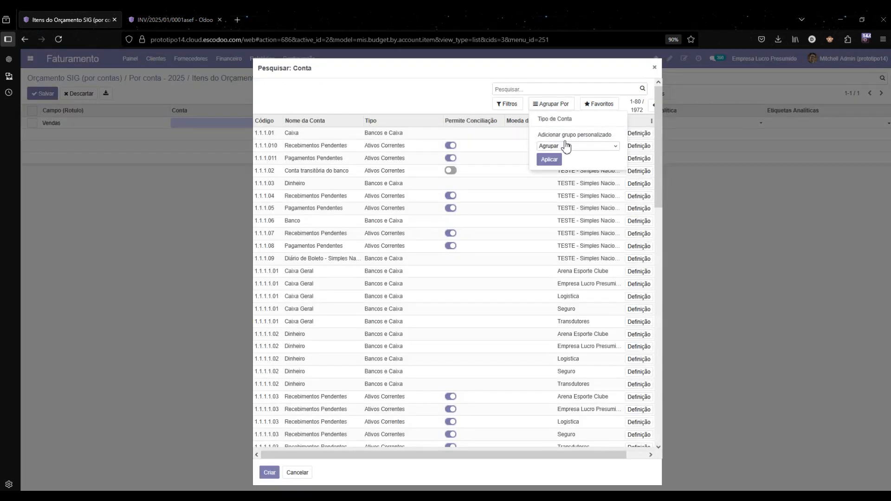
{"action": "left_click", "coordinate": [566, 145]}
{"action": "key", "text": "e"}
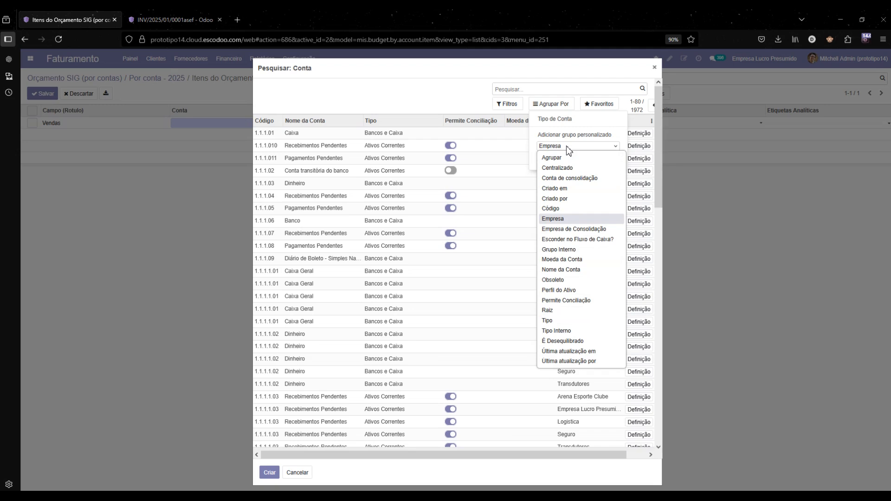
{"action": "key", "text": "Return"}
{"action": "left_click", "coordinate": [549, 160]}
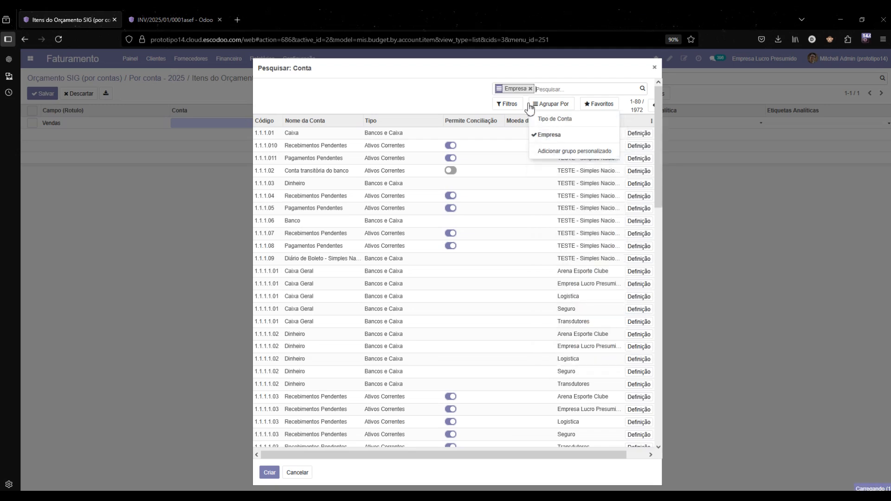
- Filter the accounts to Receita and choose 6.1.1.1.01 Vendas de Mercadorias of Empresa Lucro Presumido for the item
{"action": "left_click", "coordinate": [507, 106]}
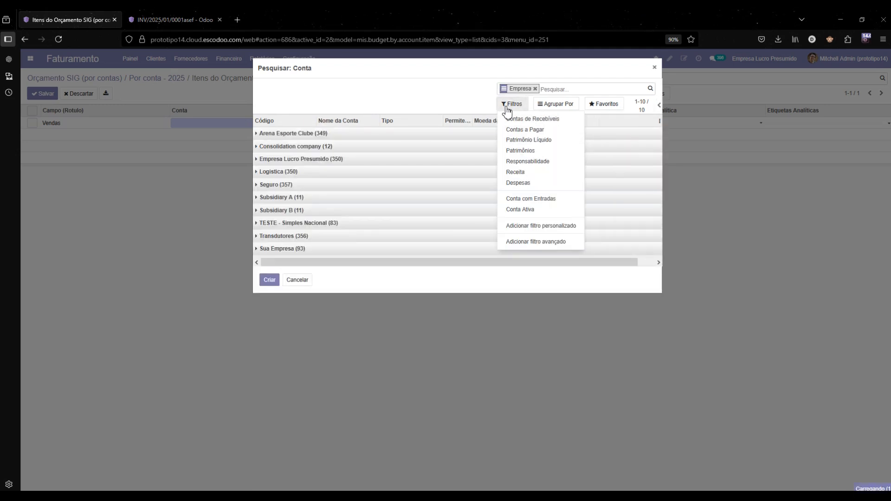
{"action": "left_click", "coordinate": [515, 172]}
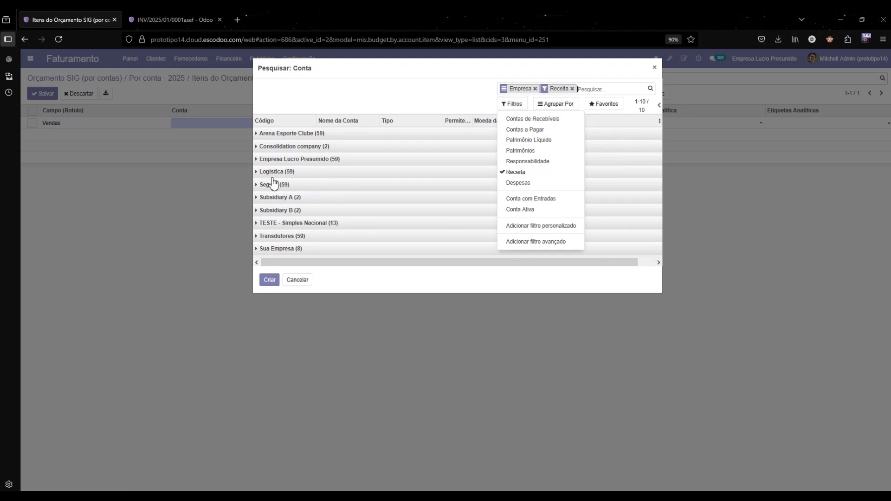
{"action": "left_click", "coordinate": [286, 161]}
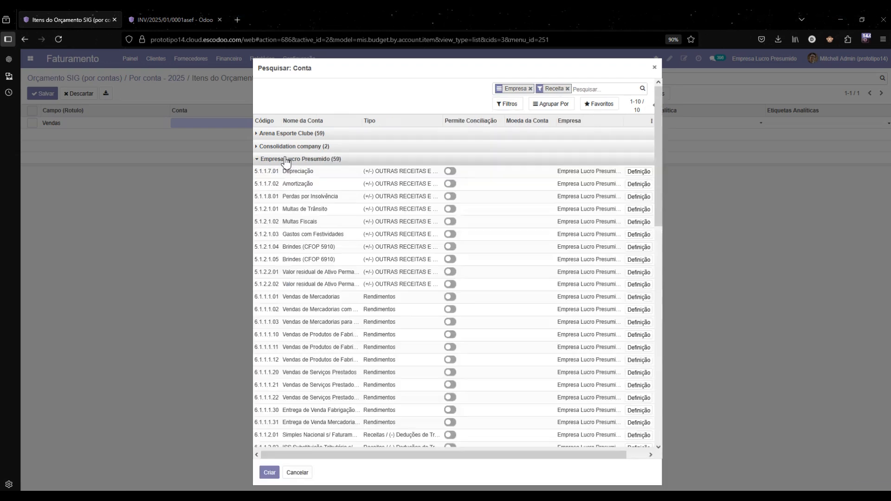
{"action": "left_click", "coordinate": [285, 300]}
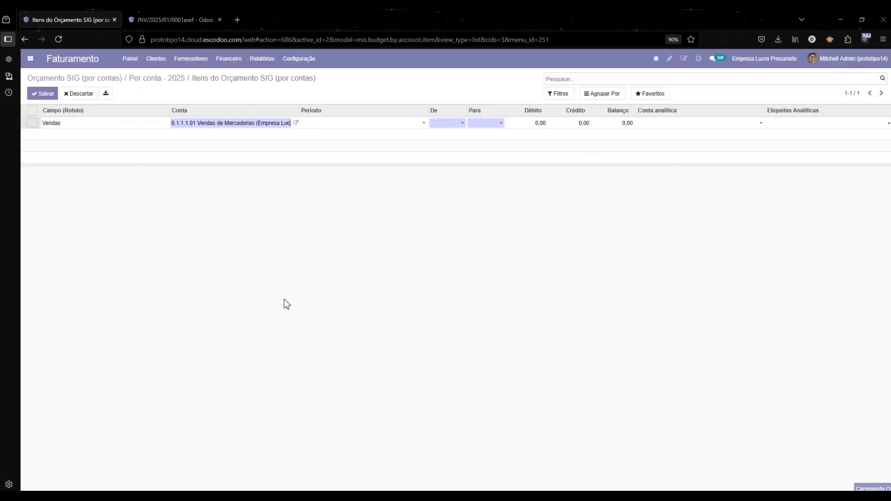
- Date the Vendas budget item 01/01/2025 to 31/01/2025, set its credit to 350 and save it
{"action": "left_click", "coordinate": [451, 125]}
{"action": "type", "text": "01/01/2025"}
{"action": "key", "text": "Tab"}
{"action": "type", "text": "31012025"}
{"action": "left_click", "coordinate": [574, 123]}
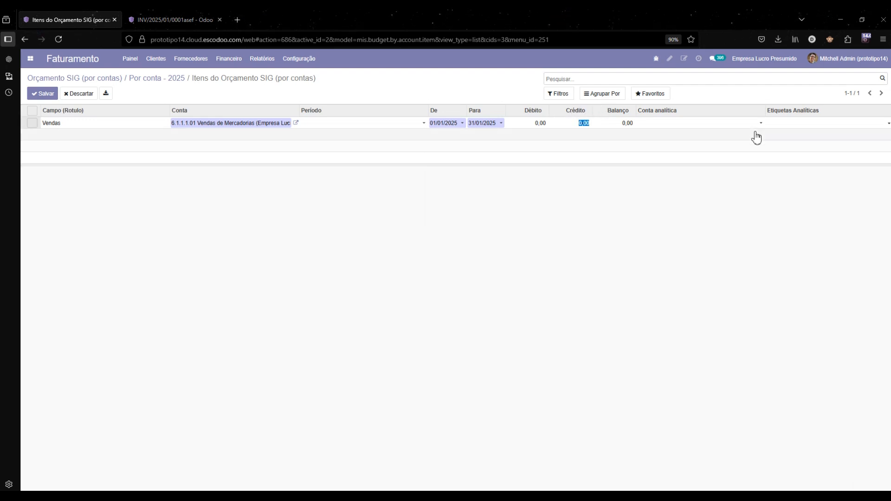
{"action": "type", "text": "350"}
{"action": "left_click", "coordinate": [41, 99]}
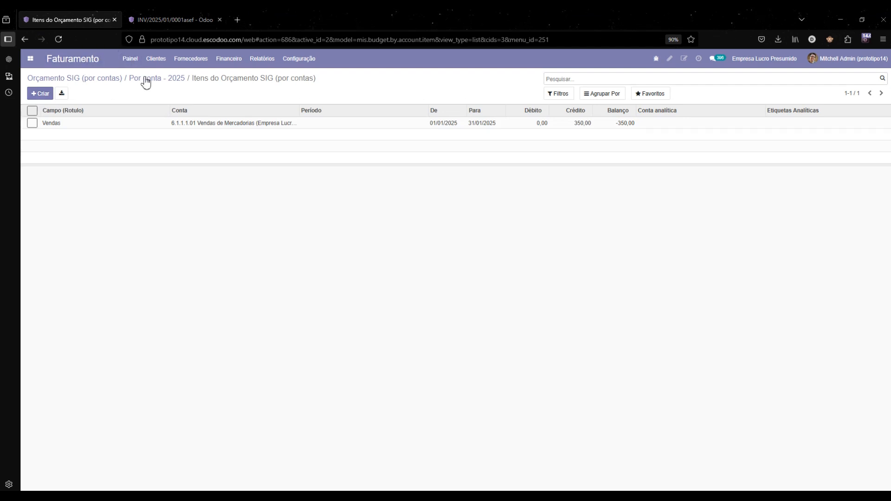
- Return to the SIG reports and open Relatorio 01 for editing
{"action": "left_click", "coordinate": [117, 79]}
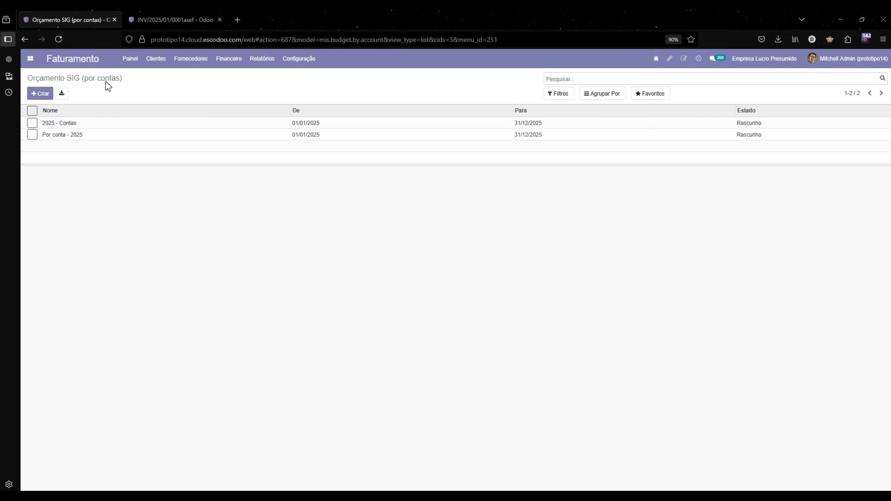
{"action": "left_click", "coordinate": [229, 58]}
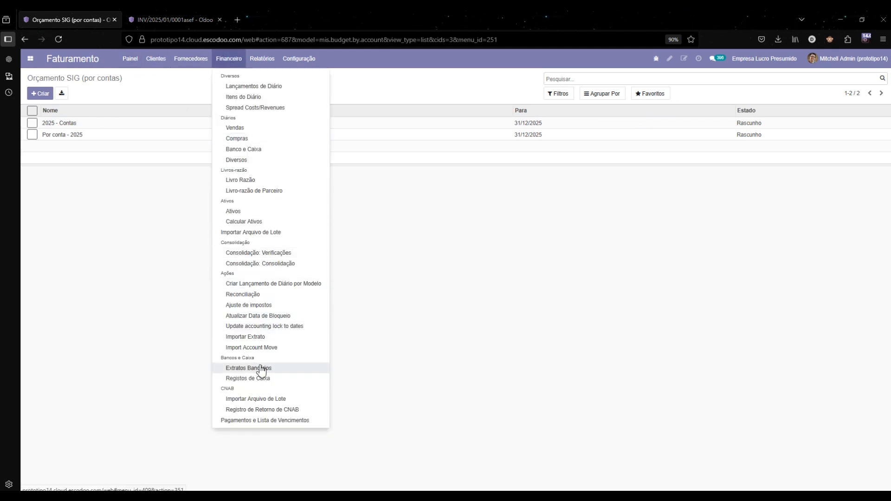
{"action": "mouse_move", "coordinate": [262, 60]}
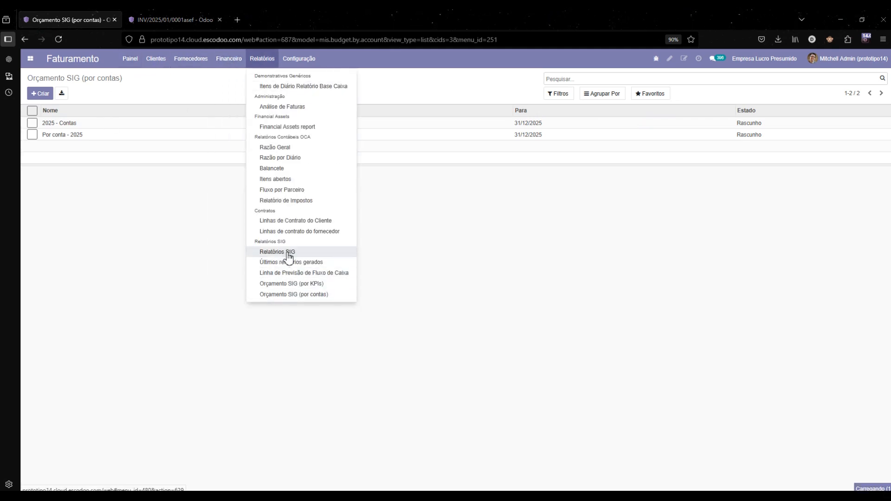
{"action": "left_click", "coordinate": [288, 252]}
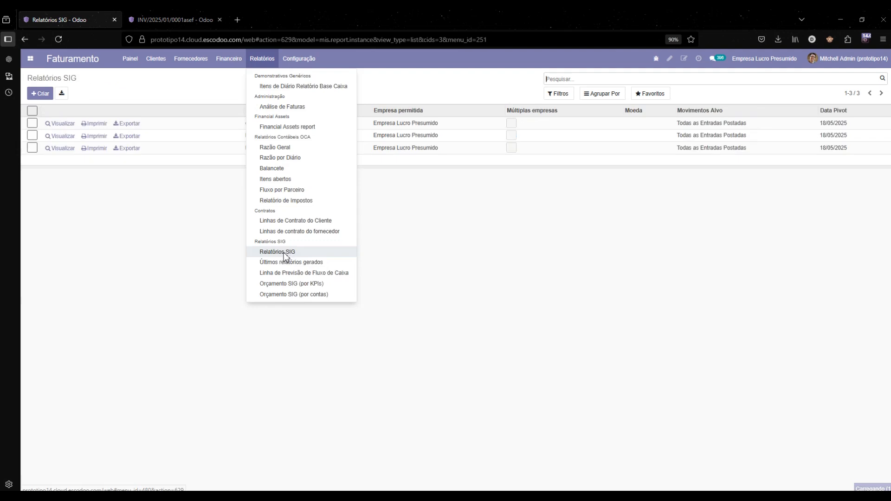
{"action": "left_click", "coordinate": [171, 154]}
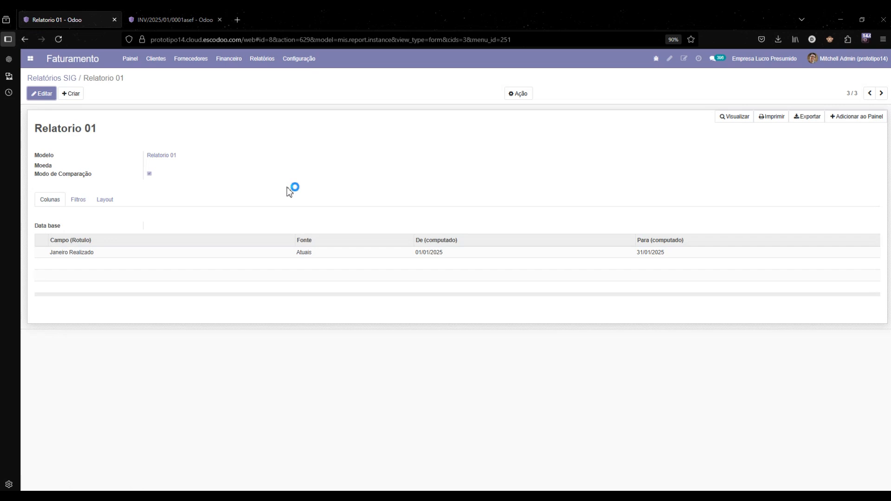
{"action": "left_click", "coordinate": [46, 94]}
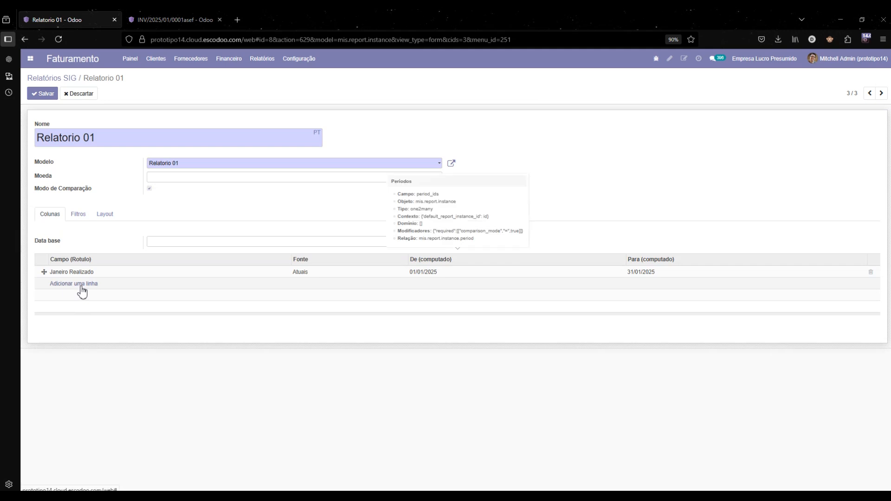
- Add a column named "Janeiro Previsto" with source Orçamento SIG por Conta and the budget "Por conta - 2025"
{"action": "left_click", "coordinate": [80, 291]}
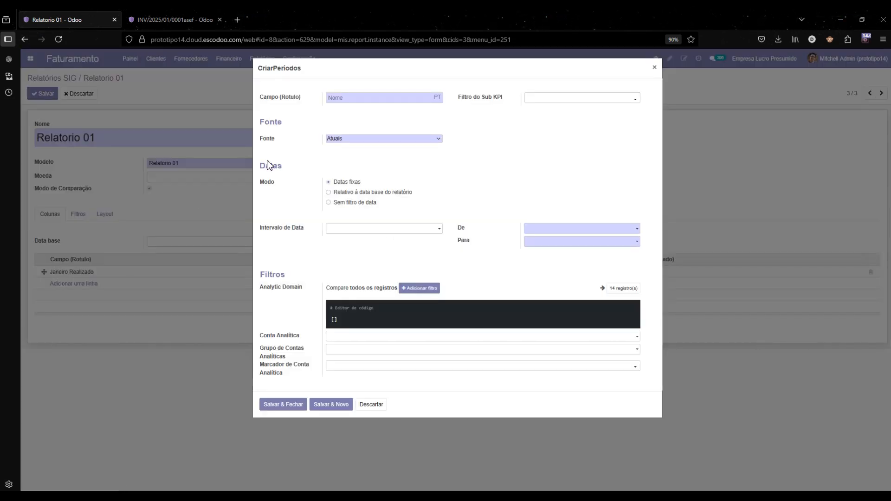
{"action": "type", "text": "Janeiro Previst"}
{"action": "left_click", "coordinate": [349, 140]}
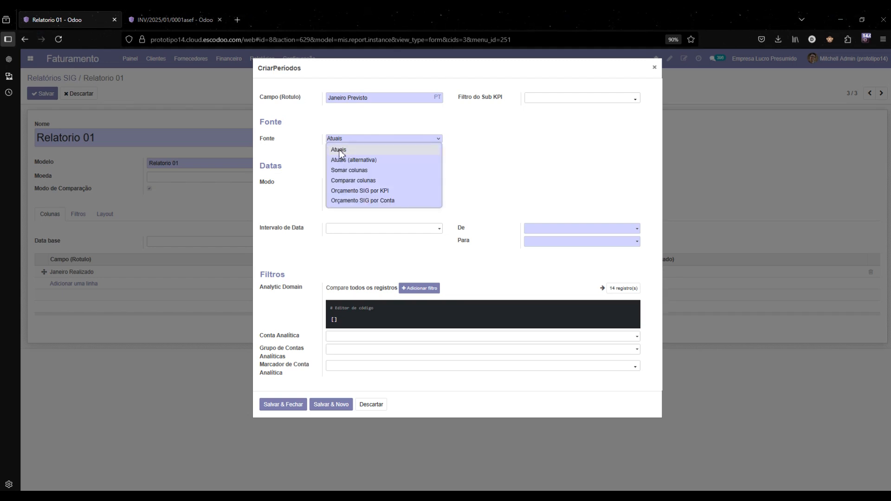
{"action": "left_click", "coordinate": [377, 202]}
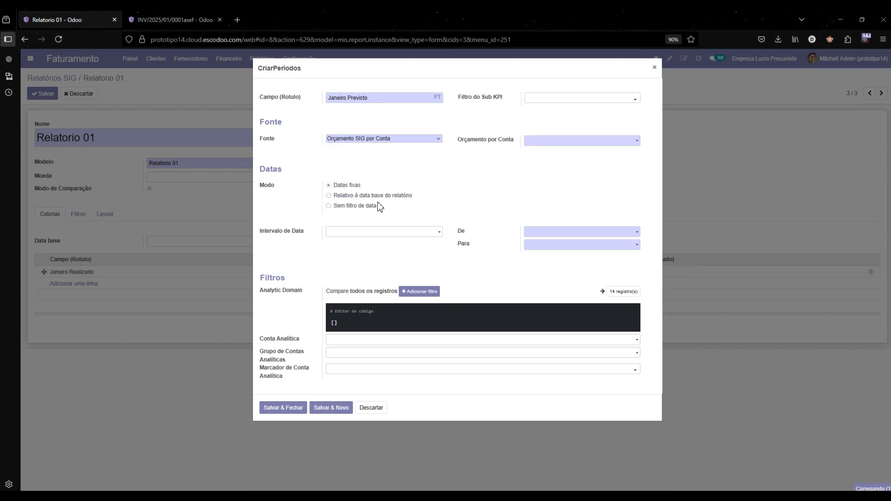
{"action": "left_click", "coordinate": [550, 142]}
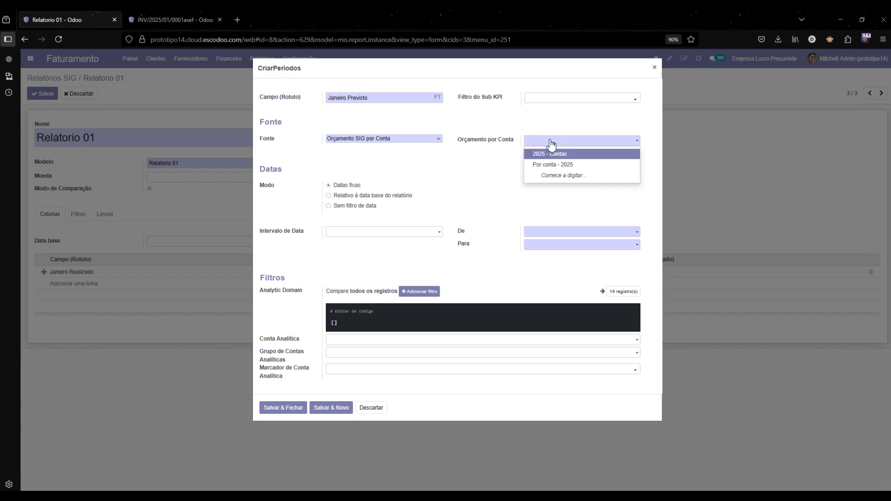
{"action": "left_click", "coordinate": [569, 169]}
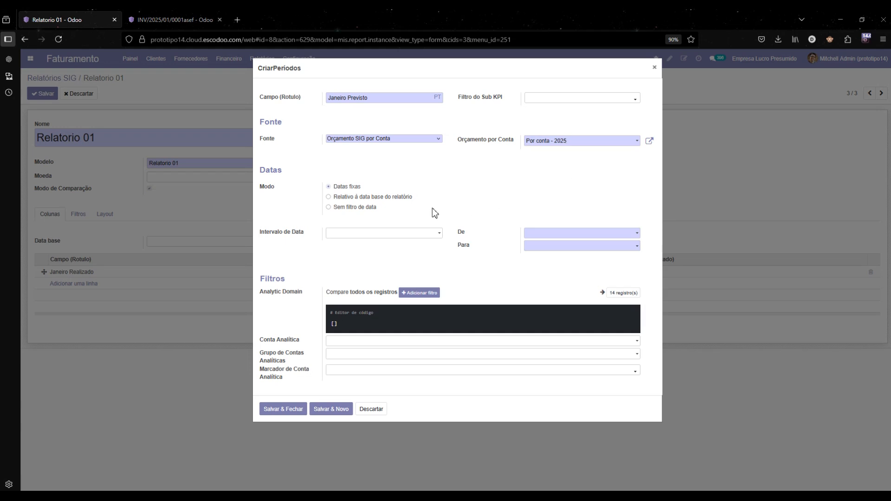
- Set the Janeiro Previsto column's dates from 01/01/2025 to 31/01/2025 and save the column
{"action": "left_click", "coordinate": [562, 234]}
{"action": "type", "text": "01/01/2025"}
{"action": "key", "text": "Tab"}
{"action": "type", "text": "31/01/2025"}
{"action": "left_click", "coordinate": [283, 409]}
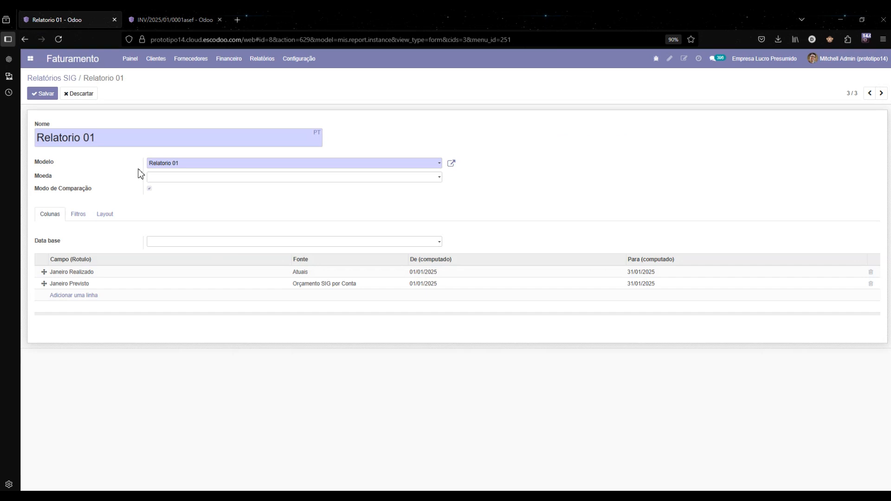
- Save Relatorio 01 and preview the Vendas values for Janeiro Realizado and Janeiro Previsto
{"action": "left_click", "coordinate": [50, 96]}
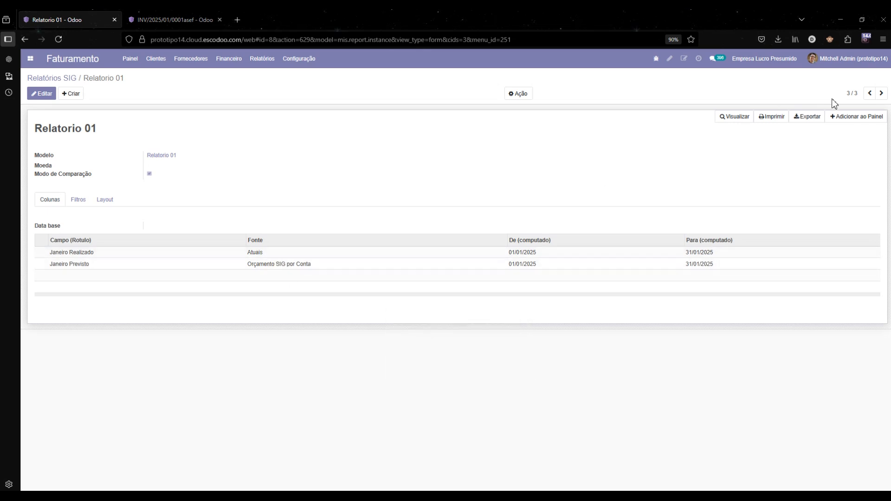
{"action": "left_click", "coordinate": [741, 117]}
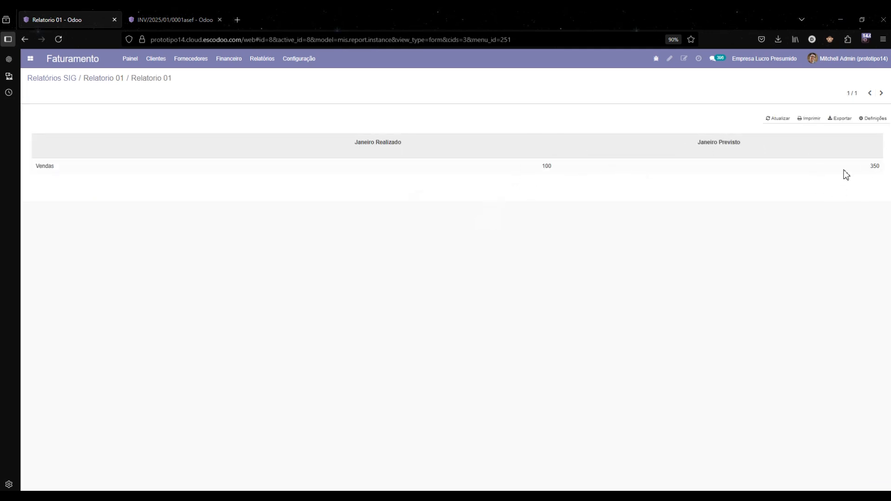
{"action": "mouse_move", "coordinate": [838, 171]}
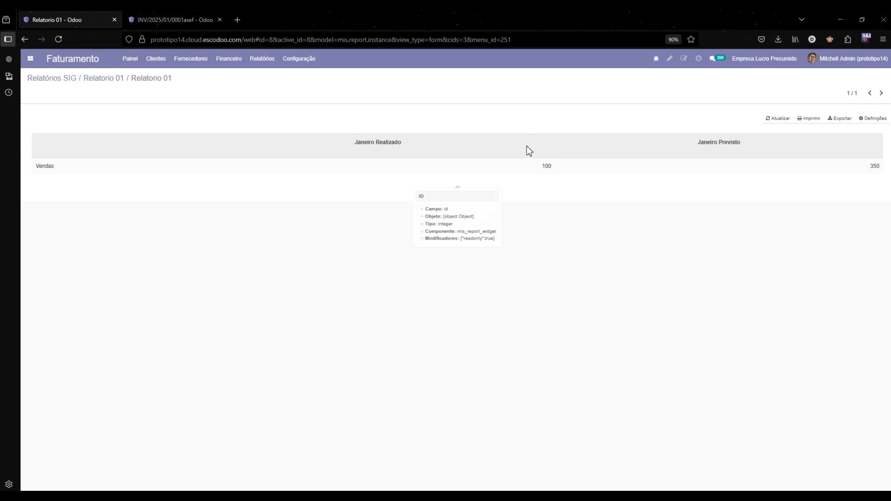
- Edit Relatorio 01 and add a column named "Saldo Janeiro" with source Somar colunas
{"action": "left_click", "coordinate": [104, 77]}
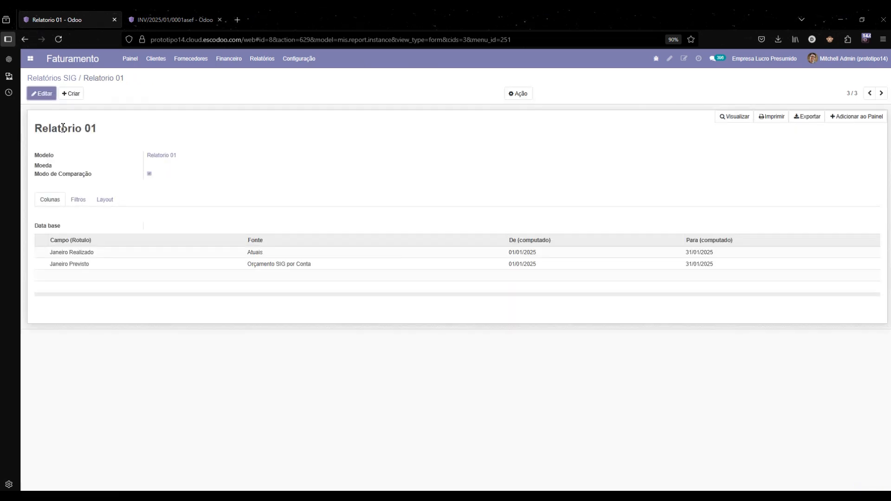
{"action": "left_click", "coordinate": [48, 96]}
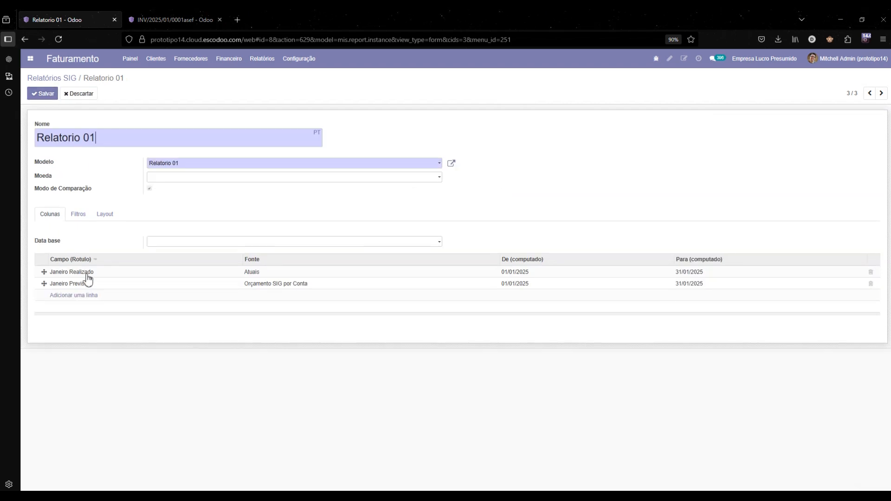
{"action": "left_click", "coordinate": [84, 296]}
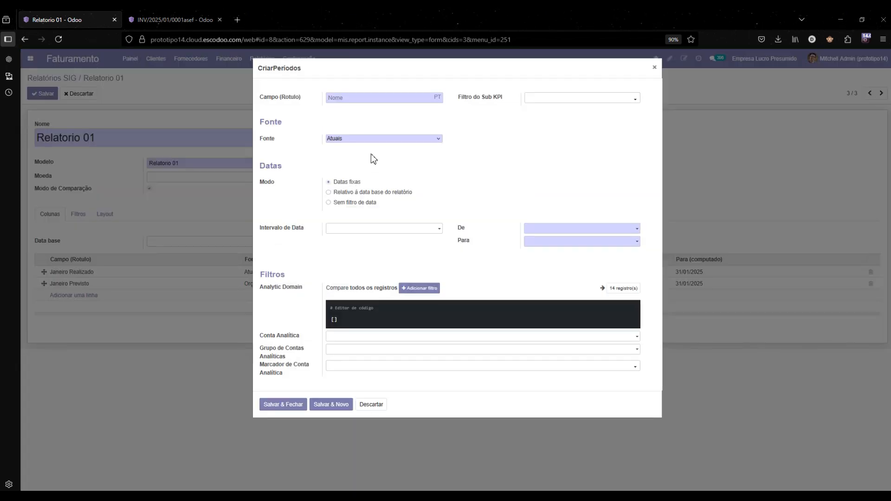
{"action": "type", "text": "Di"}
{"action": "key", "text": "BackSpace"}
{"action": "key", "text": "BackSpace"}
{"action": "type", "text": "Saldo Janeiro"}
{"action": "left_click", "coordinate": [353, 140]}
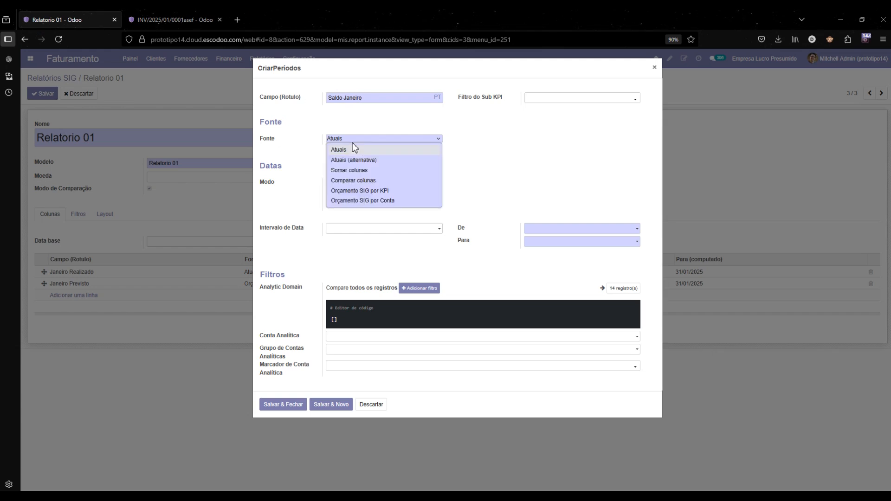
{"action": "left_click", "coordinate": [363, 171]}
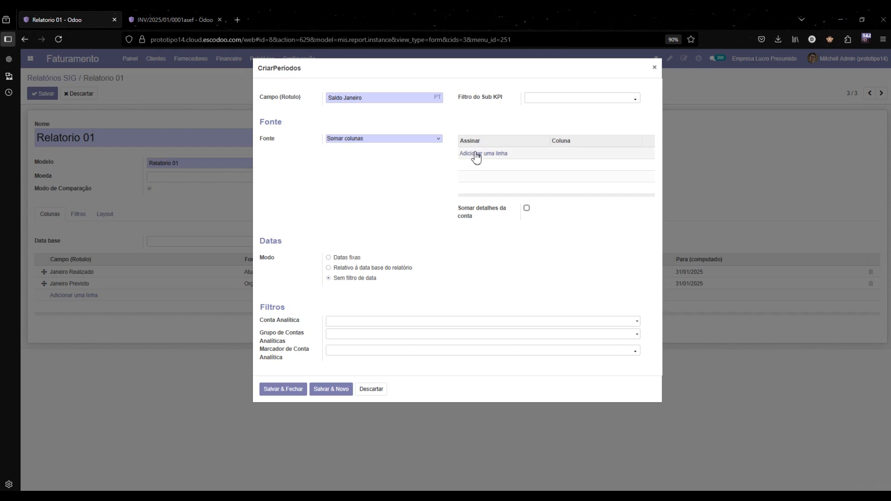
- Define Saldo Janeiro as plus Janeiro Previsto and minus Janeiro Realizado, and save the column
{"action": "left_click", "coordinate": [320, 173]}
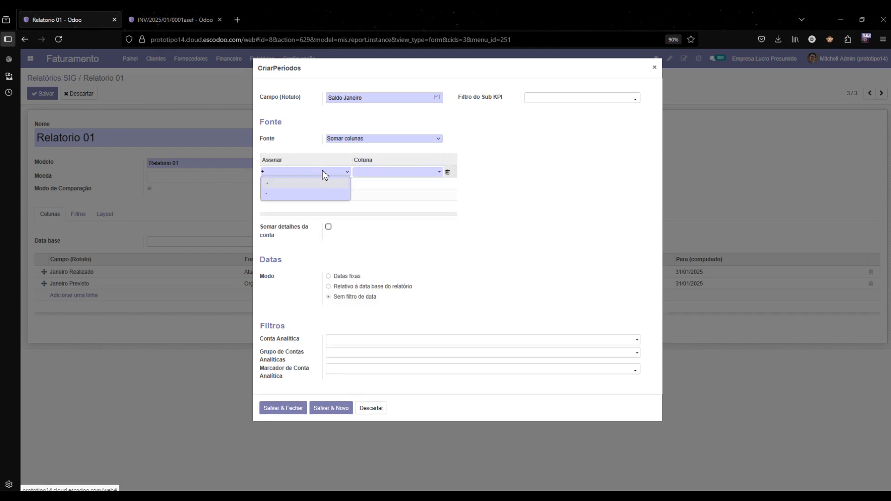
{"action": "left_click", "coordinate": [358, 174]}
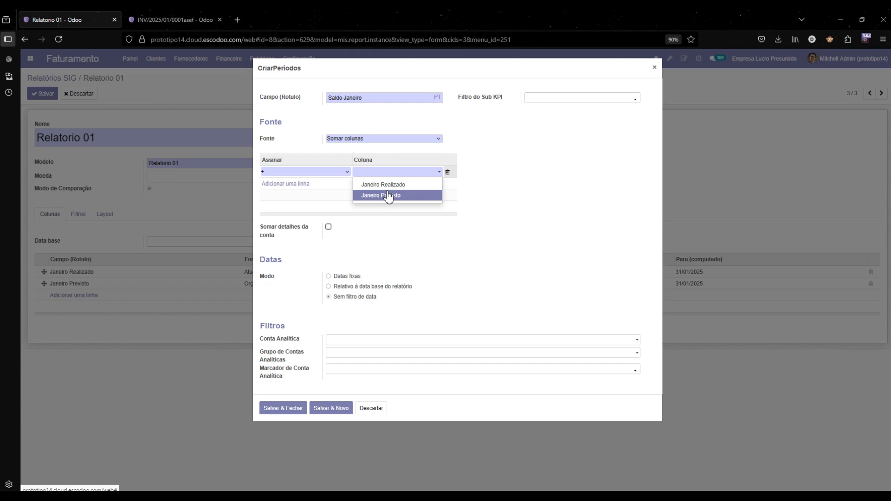
{"action": "left_click", "coordinate": [388, 195]}
{"action": "left_click", "coordinate": [298, 184]}
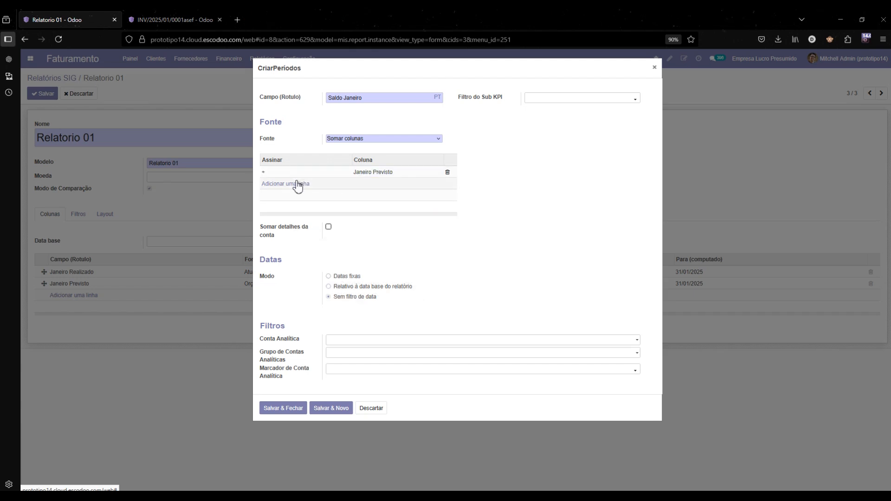
{"action": "left_click", "coordinate": [298, 184]}
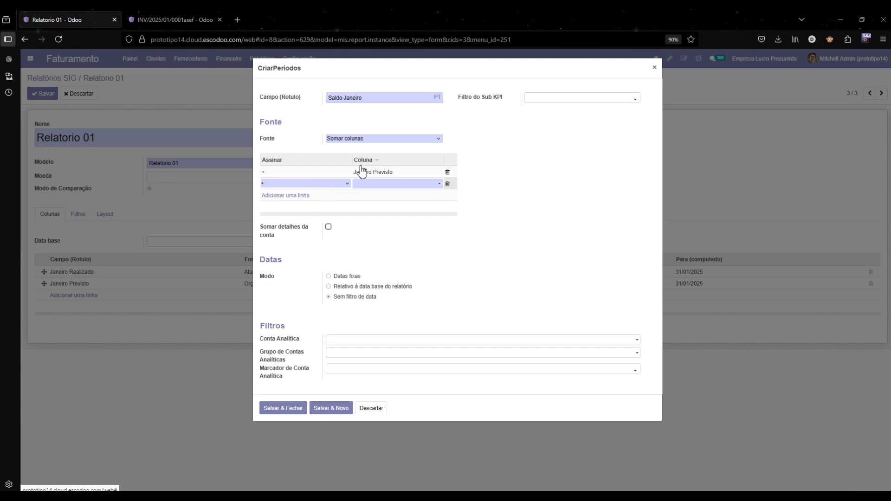
{"action": "left_click", "coordinate": [346, 184]}
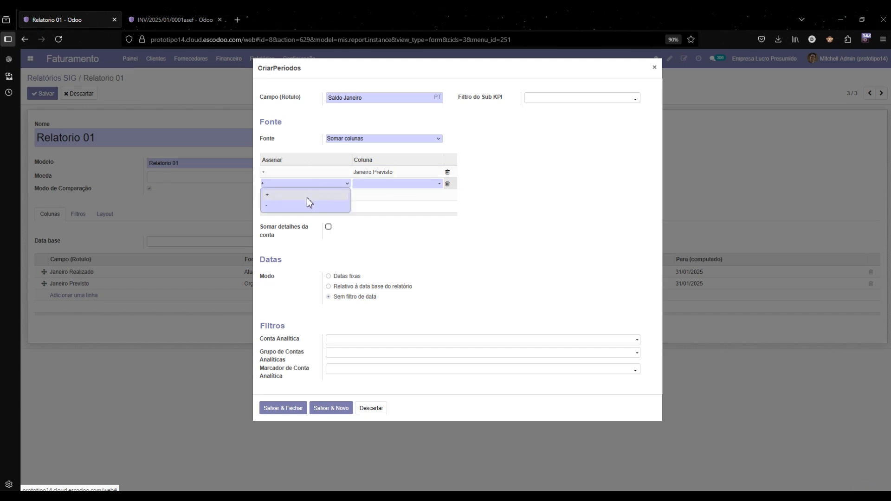
{"action": "left_click", "coordinate": [306, 205]}
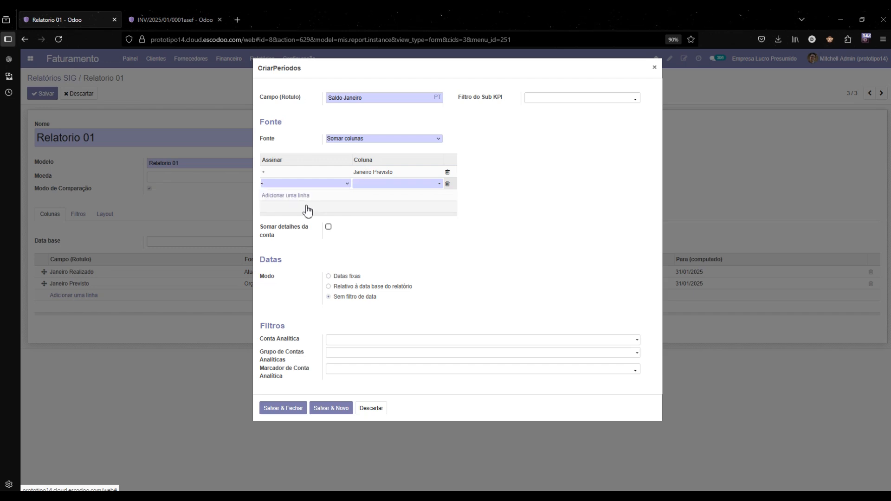
{"action": "left_click", "coordinate": [407, 185]}
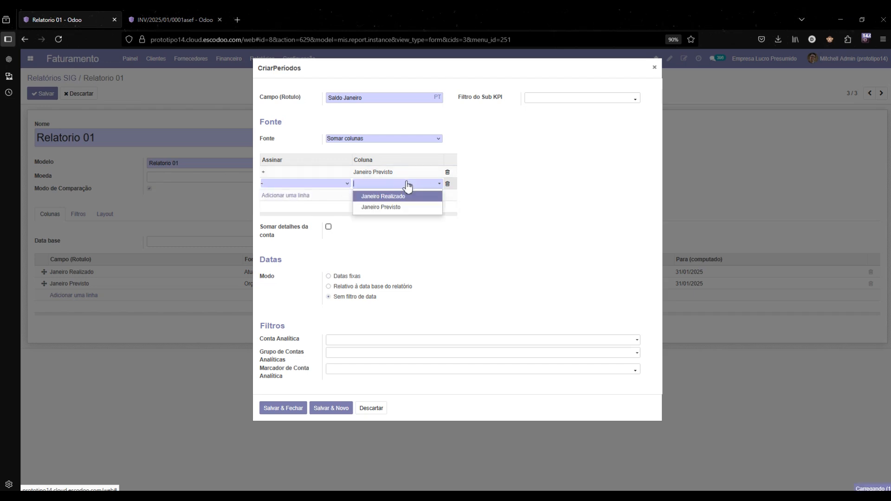
{"action": "left_click", "coordinate": [385, 196]}
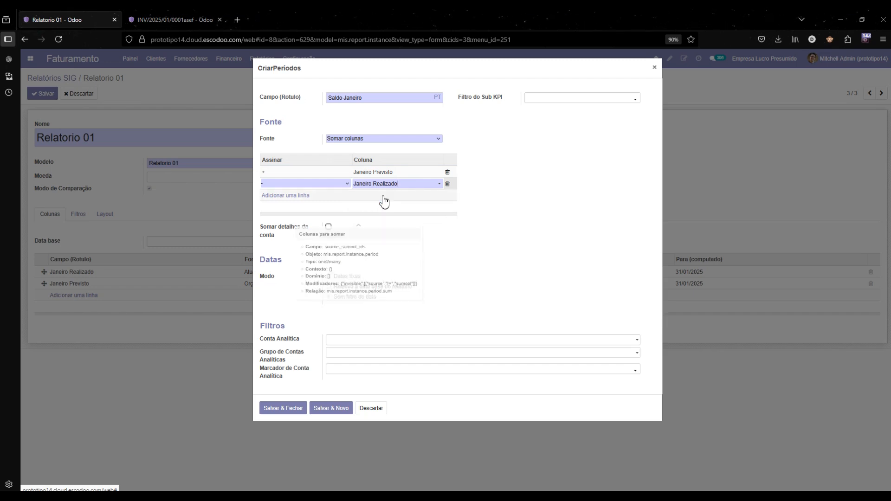
{"action": "left_click", "coordinate": [441, 208]}
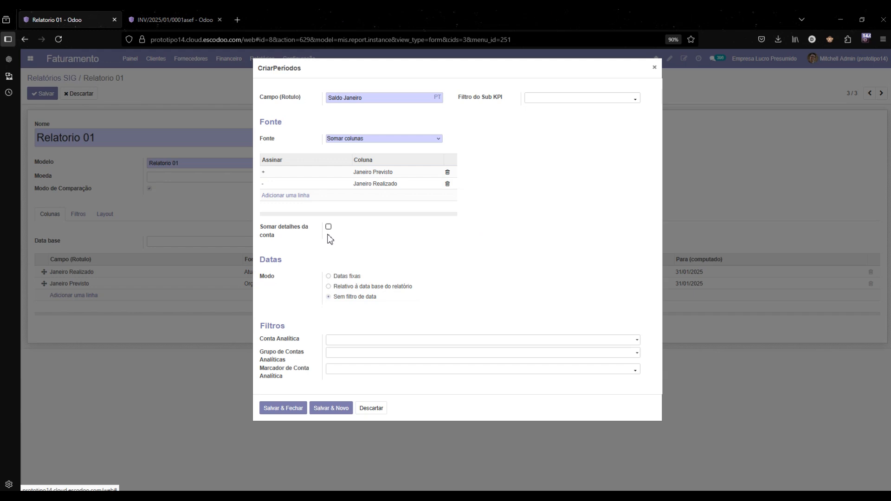
{"action": "left_click", "coordinate": [293, 409]}
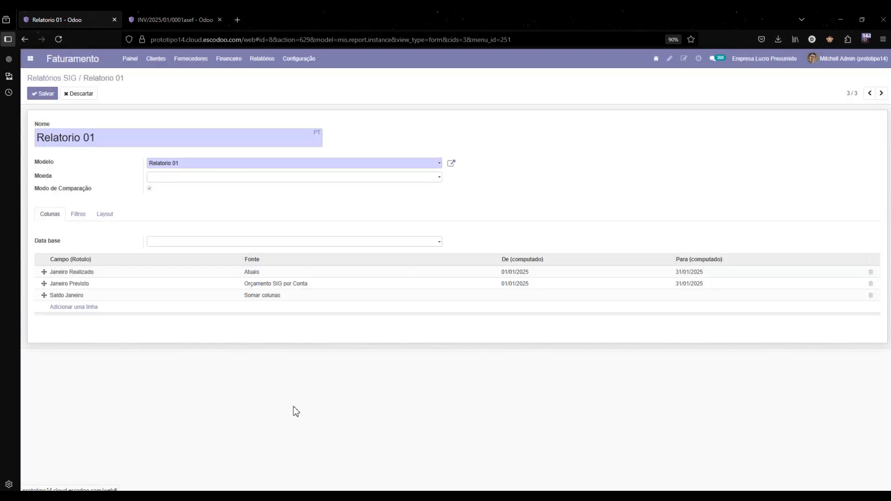
- Save Relatorio 01 and preview it with the Saldo Janeiro column
{"action": "left_click", "coordinate": [46, 95]}
{"action": "left_click", "coordinate": [724, 119]}
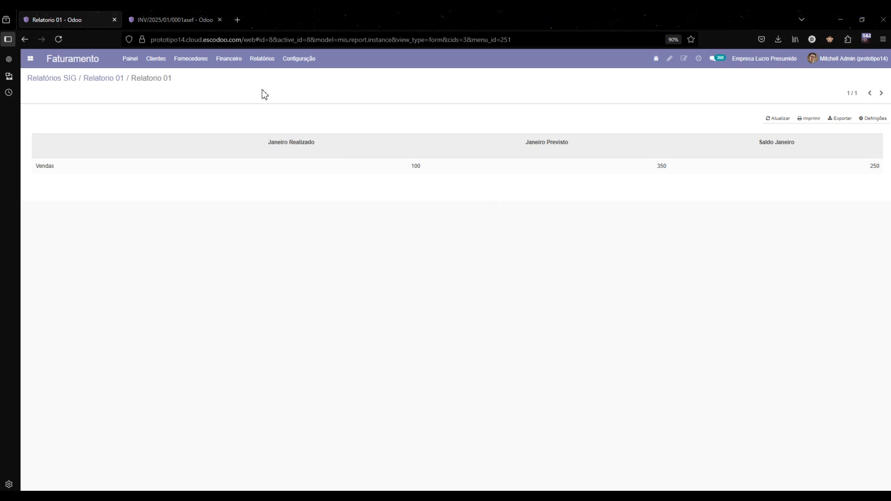
{"action": "left_click", "coordinate": [256, 59]}
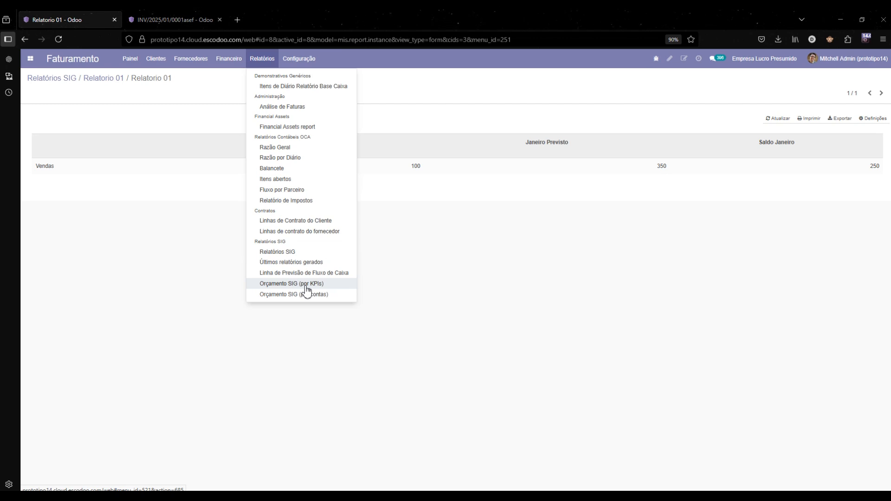
{"action": "left_click", "coordinate": [204, 105]}
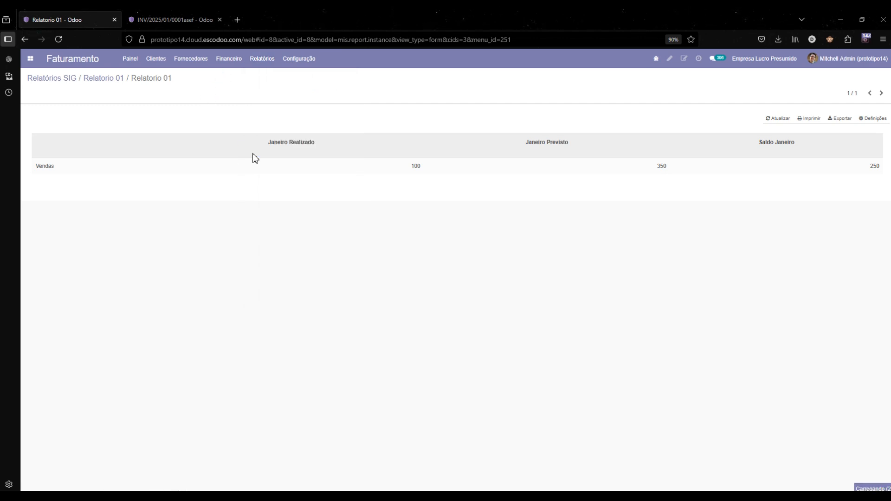
- Edit Relatorio 01, enable Orçamento for the Vendas KPI in its report model, and save the model
{"action": "left_click", "coordinate": [115, 80]}
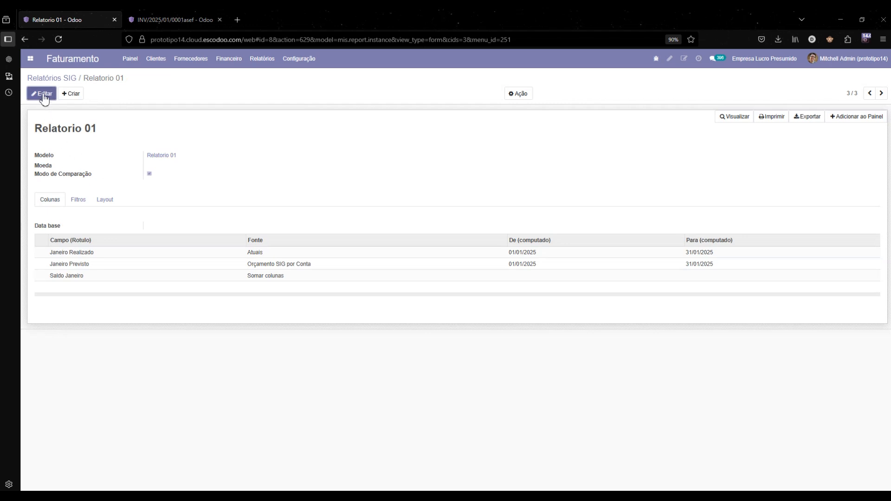
{"action": "left_click", "coordinate": [44, 96]}
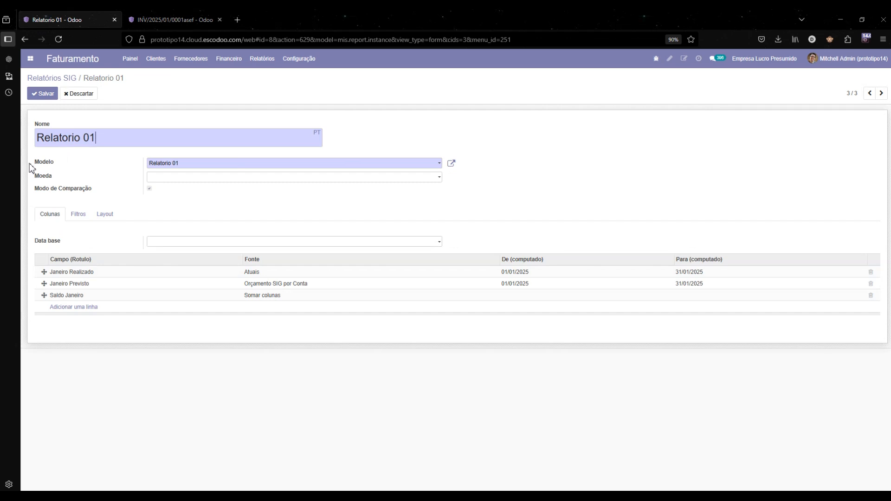
{"action": "left_click", "coordinate": [451, 168]}
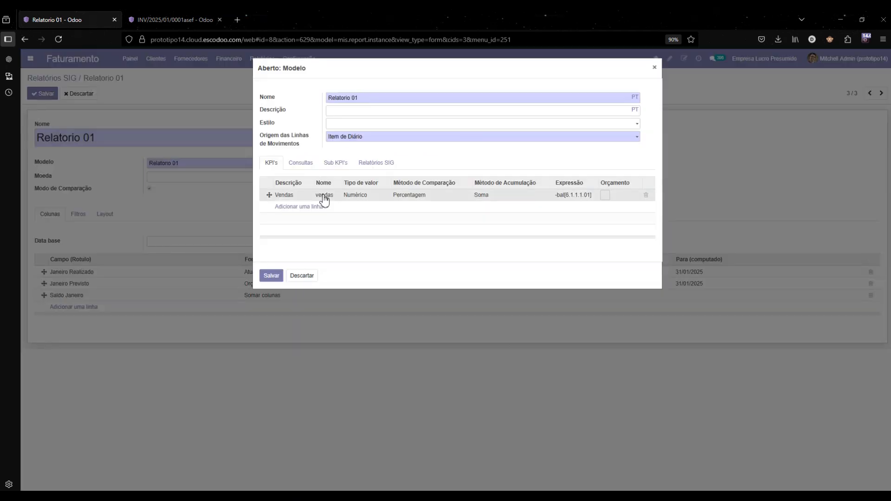
{"action": "left_click", "coordinate": [320, 197]}
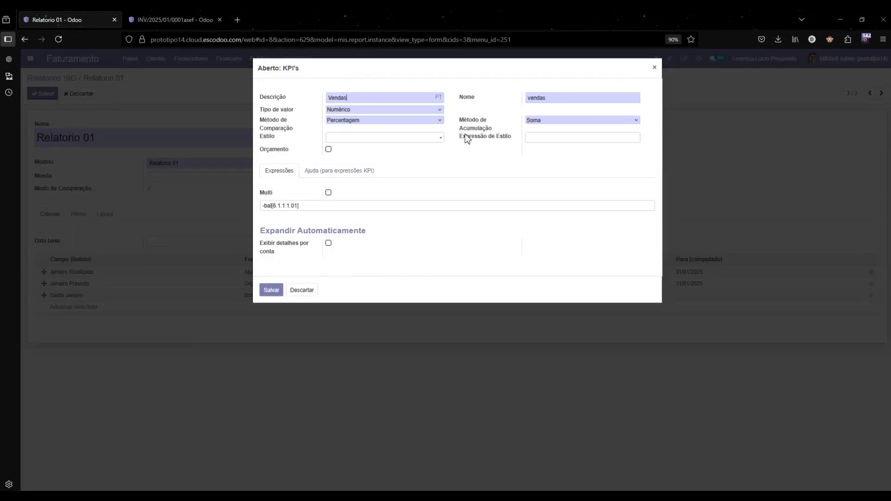
{"action": "left_click", "coordinate": [272, 290]}
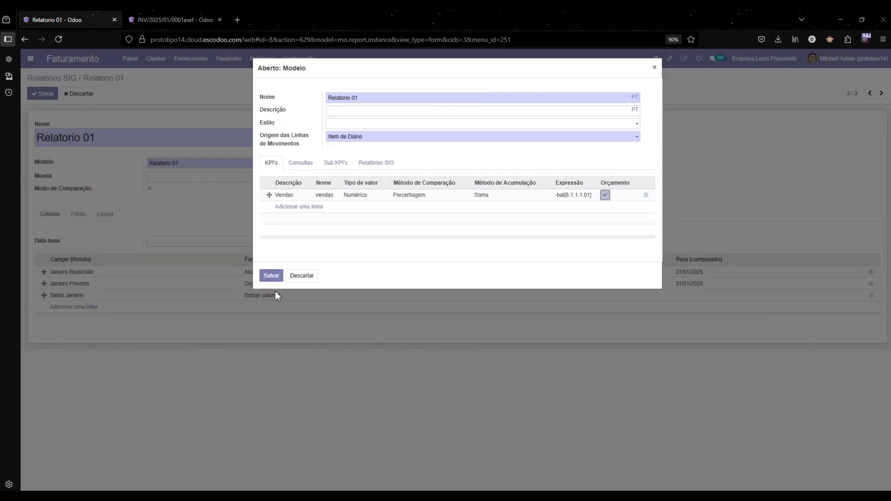
{"action": "left_click", "coordinate": [272, 275]}
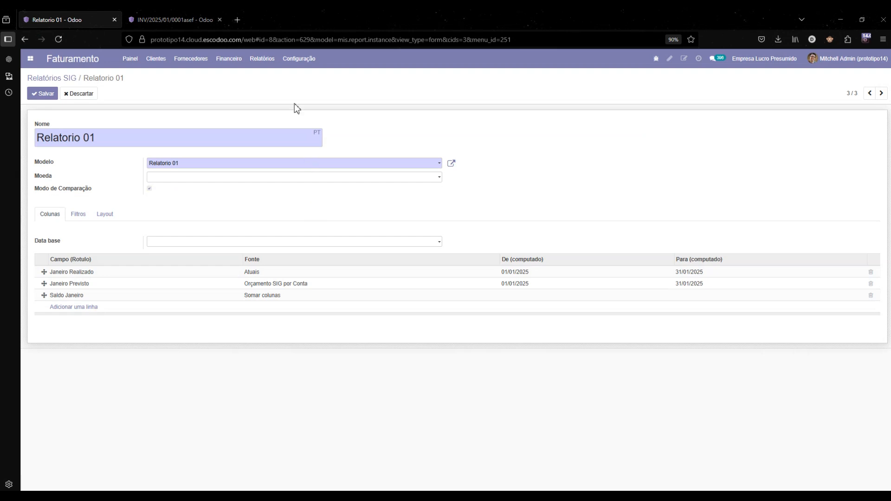
{"action": "left_click", "coordinate": [258, 67]}
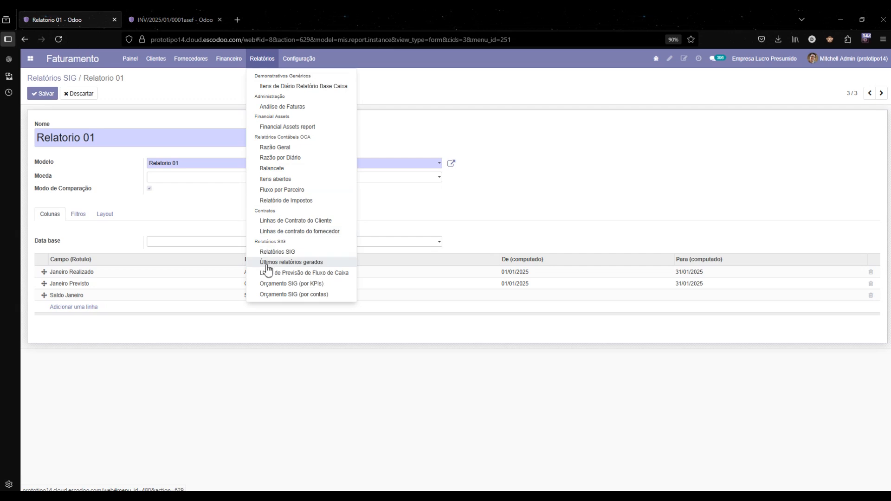
{"action": "left_click", "coordinate": [270, 283]}
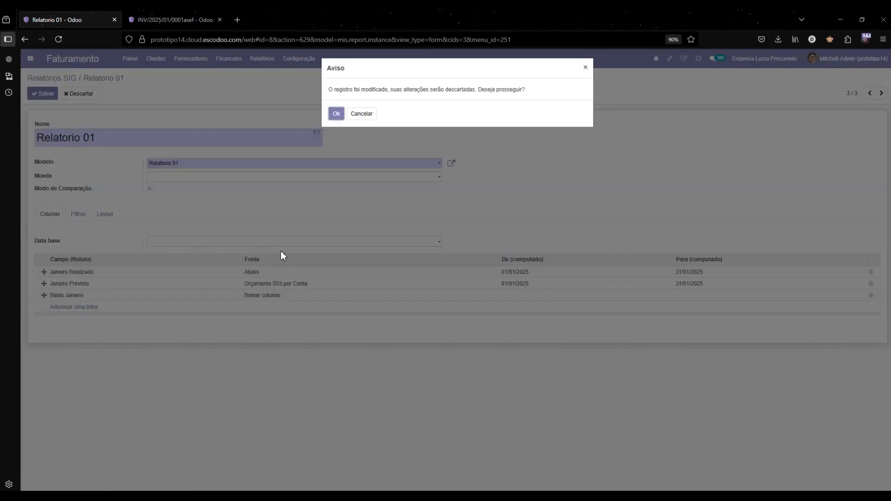
{"action": "left_click", "coordinate": [371, 122]}
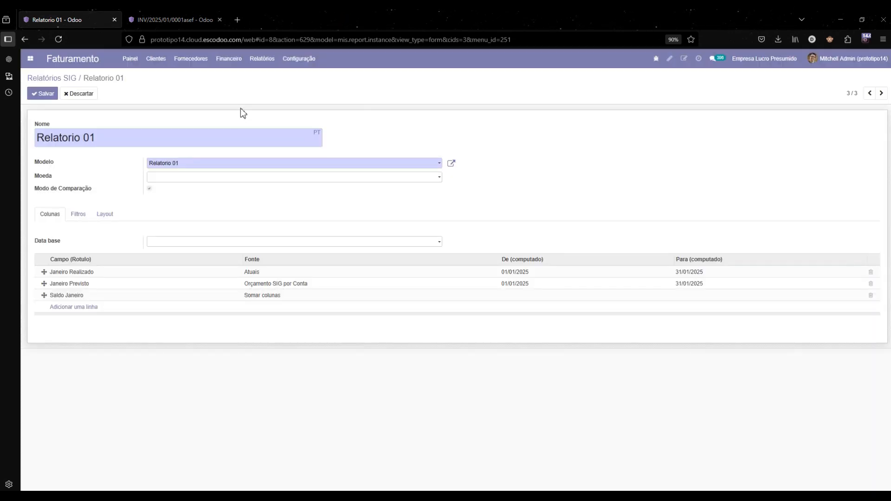
- Open the Orçamento SIG (por KPIs) budgets and start a new one
{"action": "left_click", "coordinate": [261, 59]}
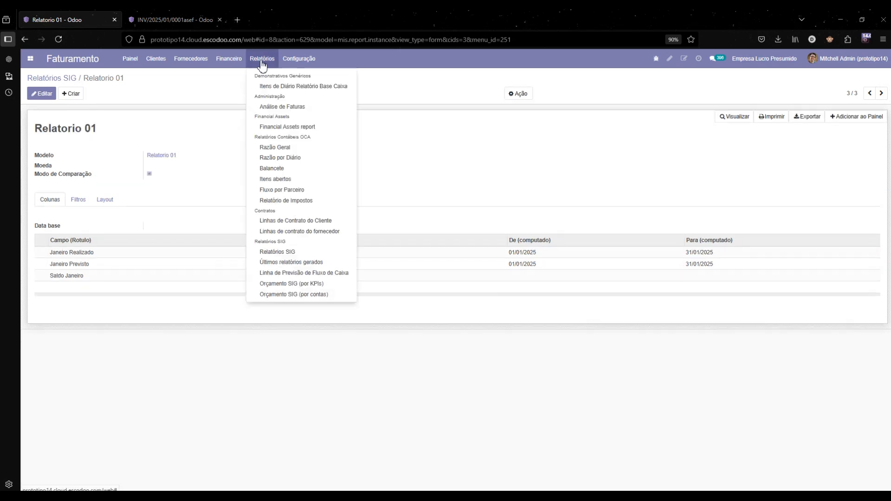
{"action": "left_click", "coordinate": [297, 284]}
{"action": "left_click", "coordinate": [40, 94]}
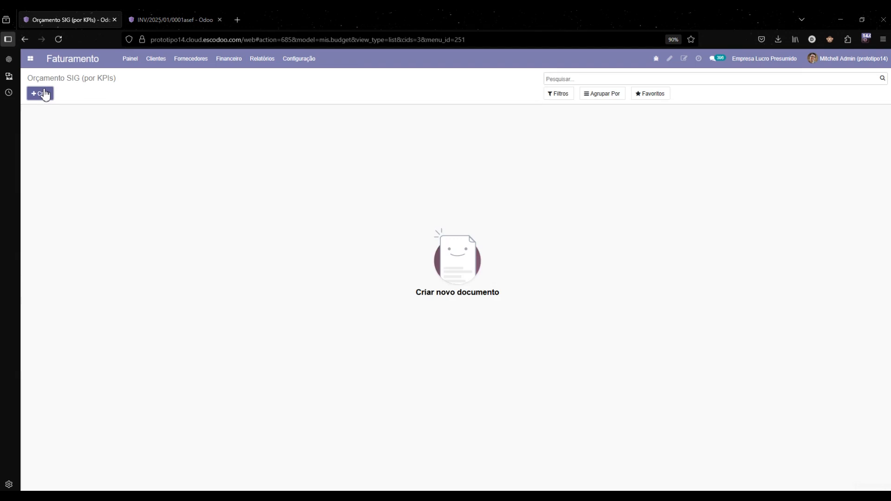
- Name the new KPI budget "por KPI 2025" and choose Relatorio 01 as its SIG report model
{"action": "left_click", "coordinate": [162, 164]}
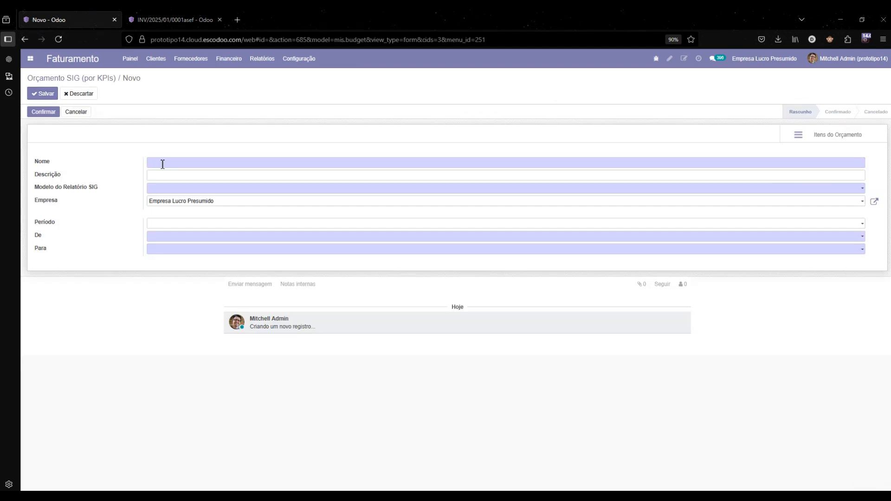
{"action": "type", "text": "2025"}
{"action": "type", "text": "po"}
{"action": "type", "text": "r KPI 202"}
{"action": "left_click", "coordinate": [161, 190]}
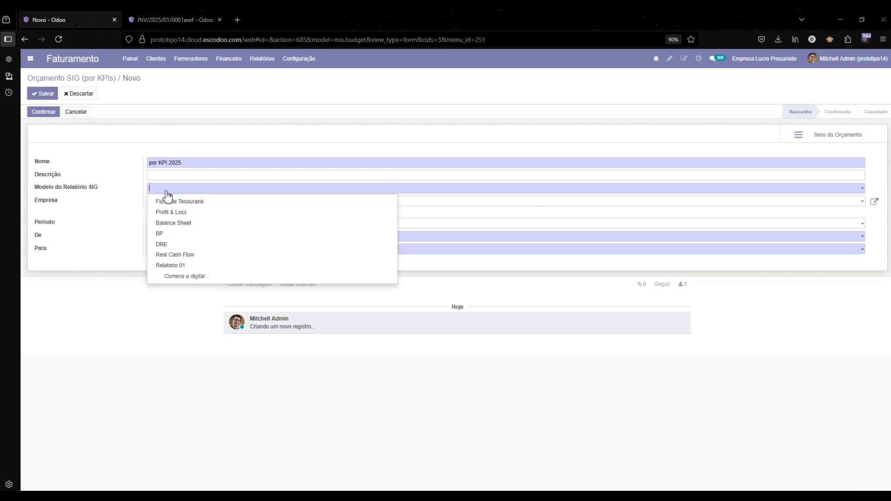
{"action": "left_click", "coordinate": [185, 266]}
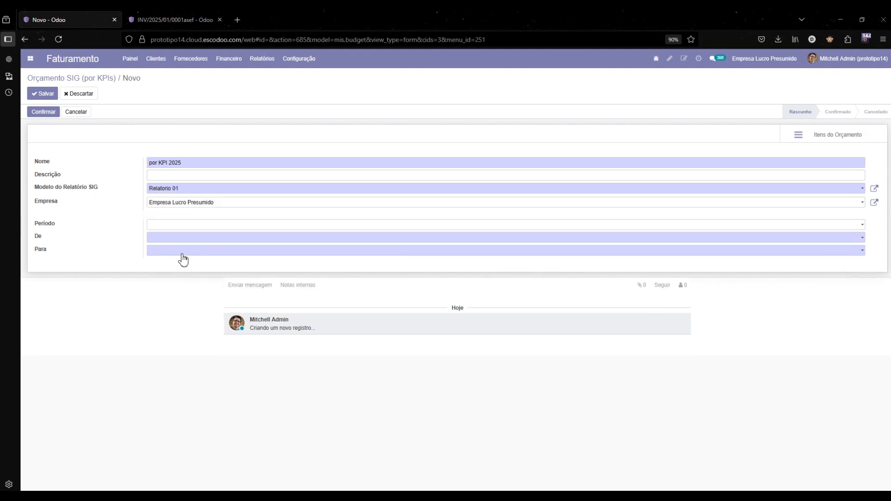
- Set the KPI budget's dates from 01/01/2025 to 31/12/2025
{"action": "left_click", "coordinate": [180, 237]}
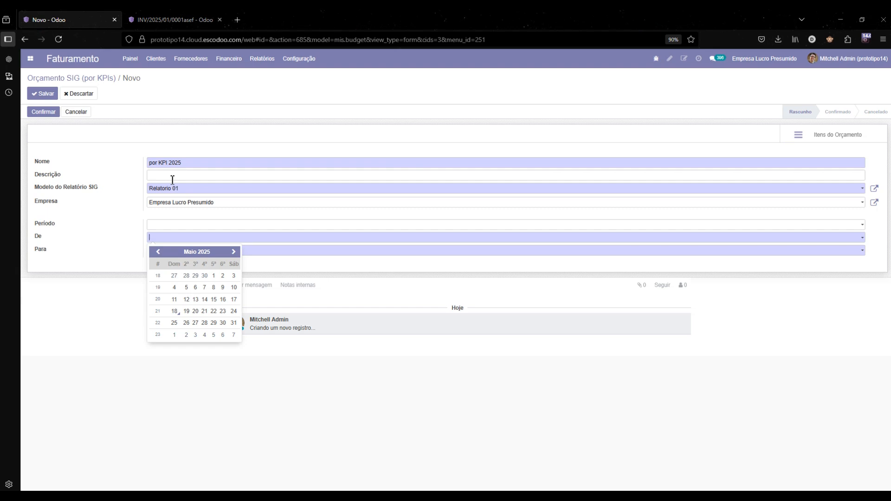
{"action": "type", "text": "01/01/2025"}
{"action": "key", "text": "Tab"}
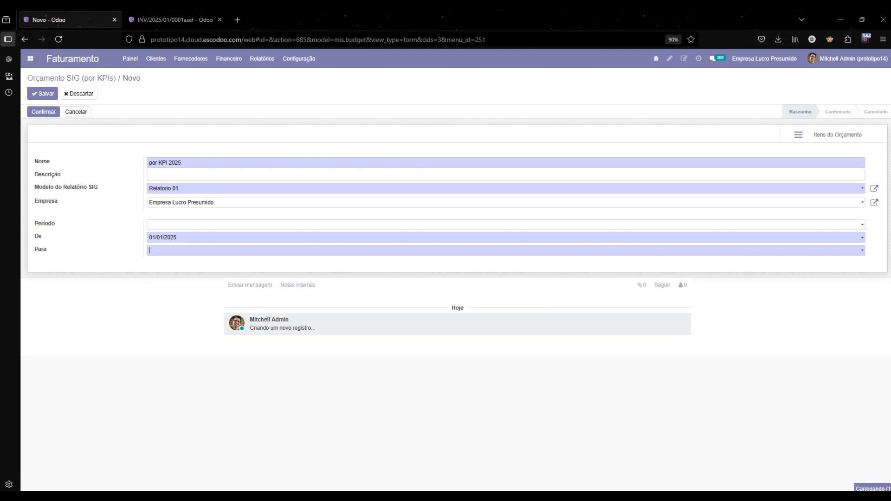
{"action": "type", "text": "31122025"}
{"action": "key", "text": "Tab"}
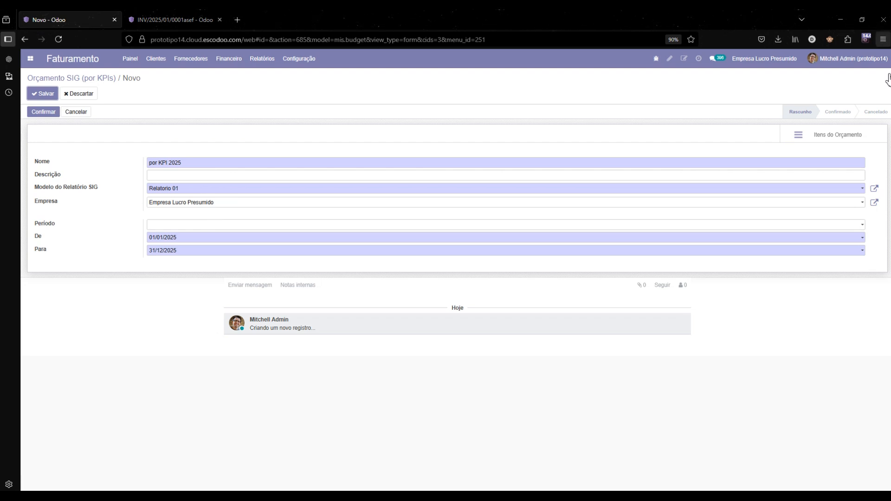
- Open the budget items of "por KPI 2025" and start a new item for the Vendas (vendas) KPI
{"action": "left_click", "coordinate": [843, 134]}
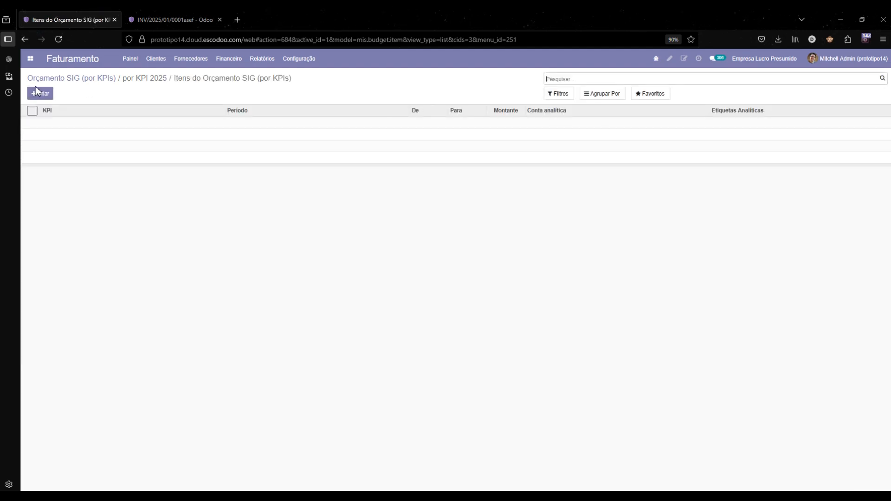
{"action": "left_click", "coordinate": [36, 88]}
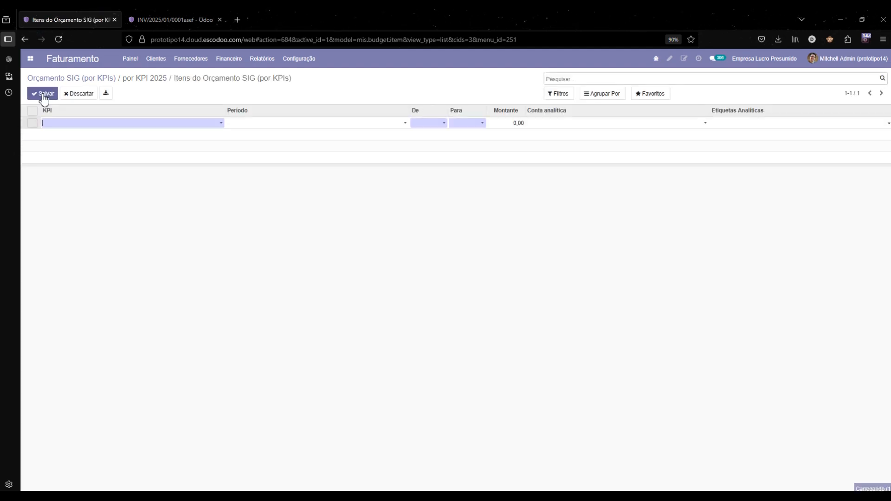
{"action": "left_click", "coordinate": [65, 127]}
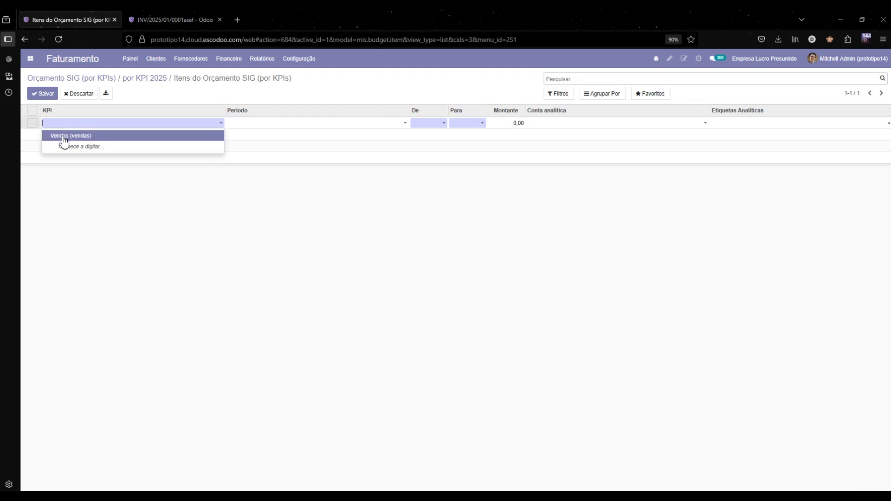
{"action": "left_click", "coordinate": [64, 140]}
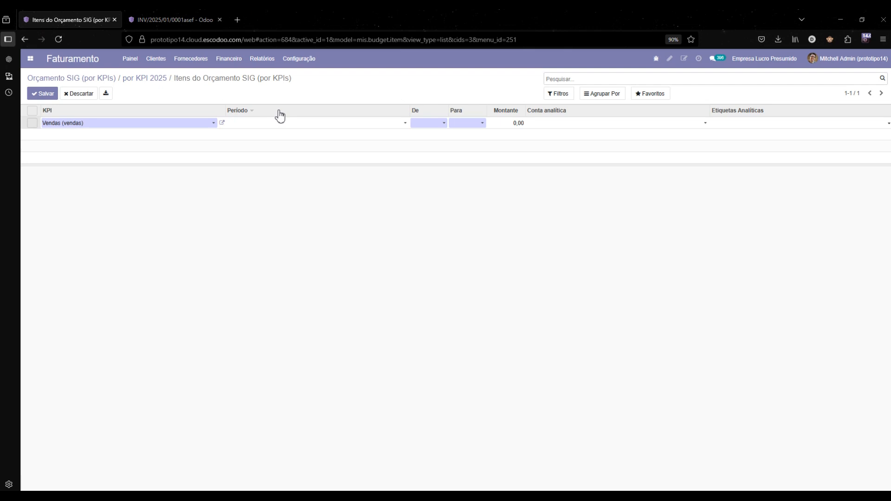
- Date the Vendas budget item from 01/01/2025 to 31/01/2025, set its amount to 600, and save it
{"action": "left_click", "coordinate": [423, 124]}
{"action": "type", "text": "01/01/2025"}
{"action": "key", "text": "Tab"}
{"action": "type", "text": "31012025"}
{"action": "key", "text": "Tab"}
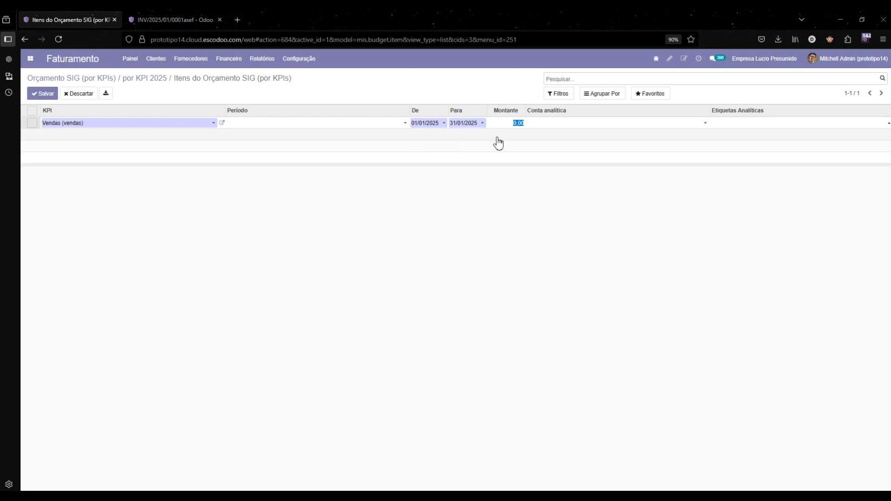
{"action": "type", "text": "600"}
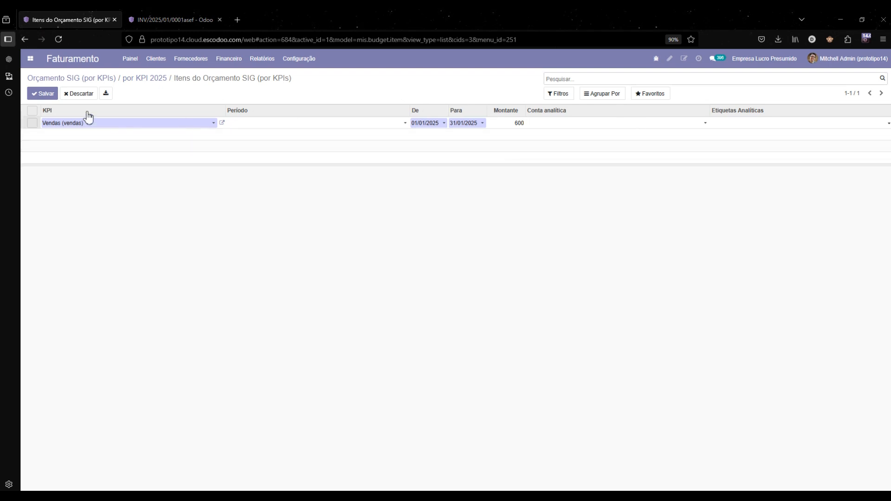
{"action": "left_click", "coordinate": [40, 94]}
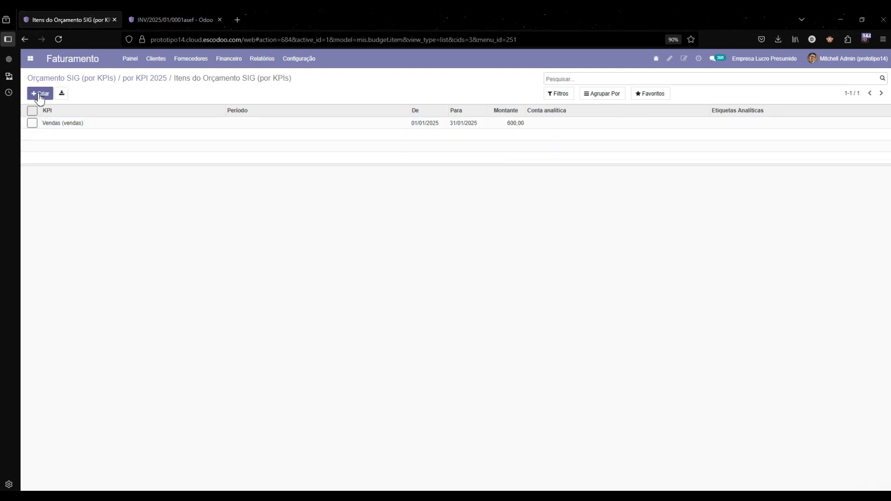
- Open Relatorio 01 from the SIG reports and put it in edit mode
{"action": "left_click", "coordinate": [101, 85]}
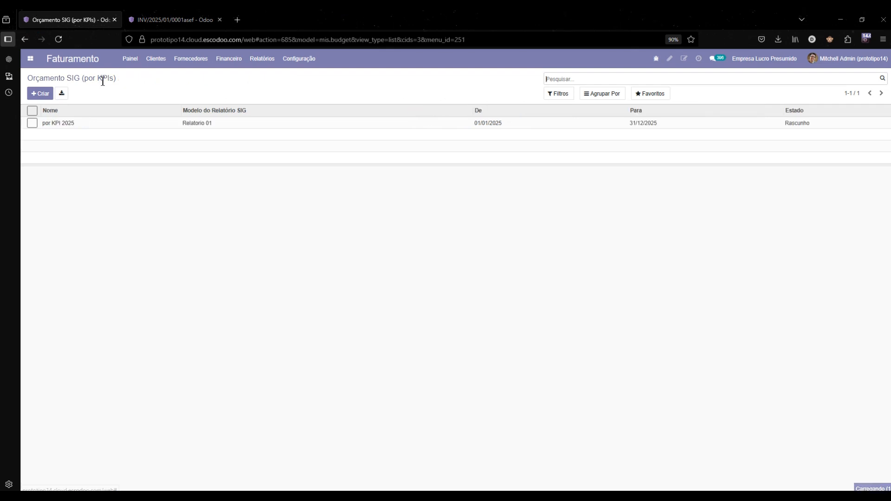
{"action": "left_click", "coordinate": [258, 60]}
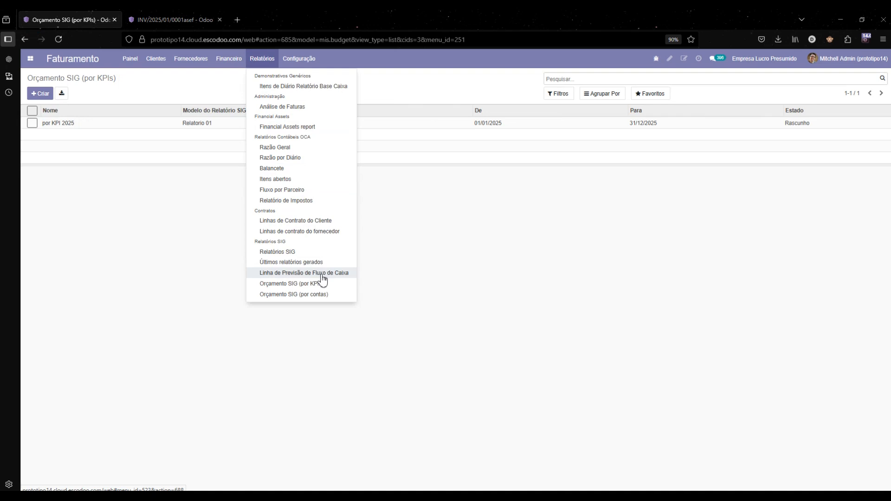
{"action": "left_click", "coordinate": [313, 253]}
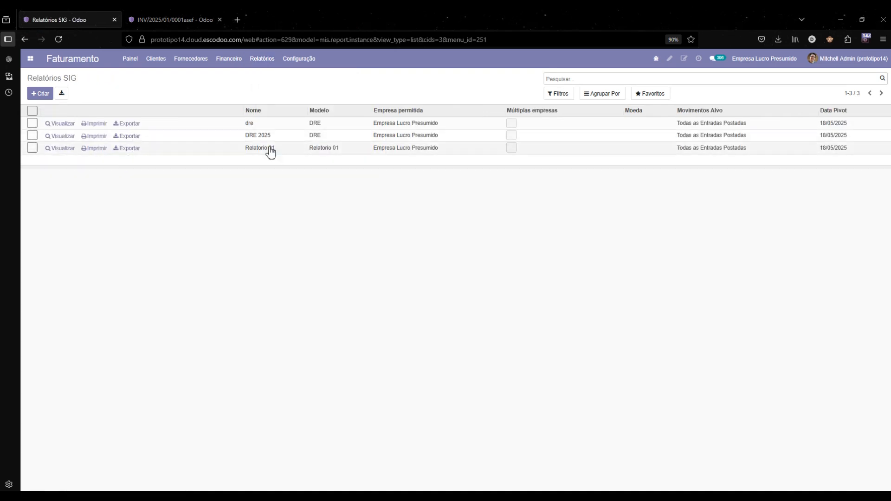
{"action": "left_click", "coordinate": [239, 149]}
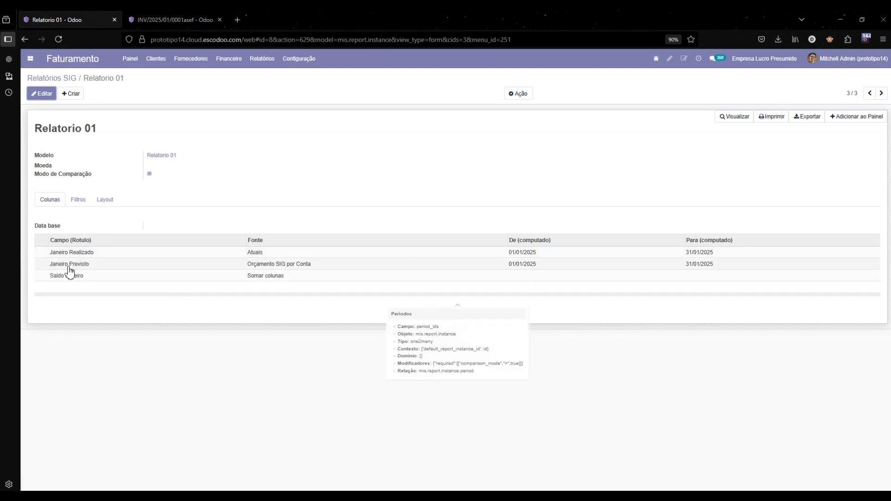
{"action": "left_click", "coordinate": [52, 95]}
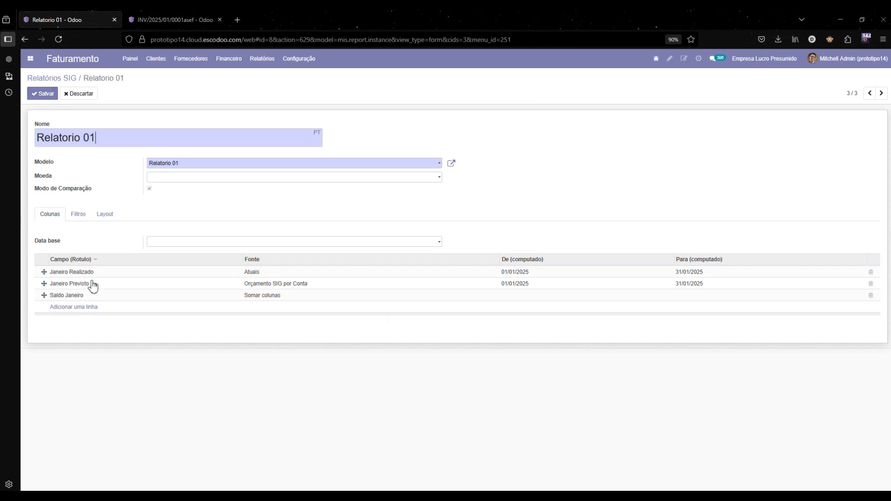
- Add a report column named "Janeiro Previsto KPI" with source Orçamento SIG por KPI and budget "por KPI 2025"
{"action": "left_click", "coordinate": [94, 308]}
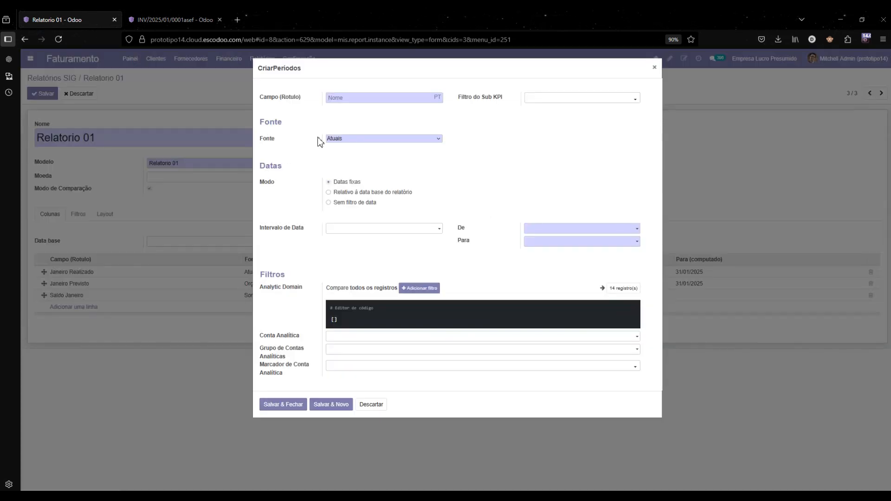
{"action": "type", "text": "Janeiro Previsto KPI"}
{"action": "left_click", "coordinate": [375, 140]}
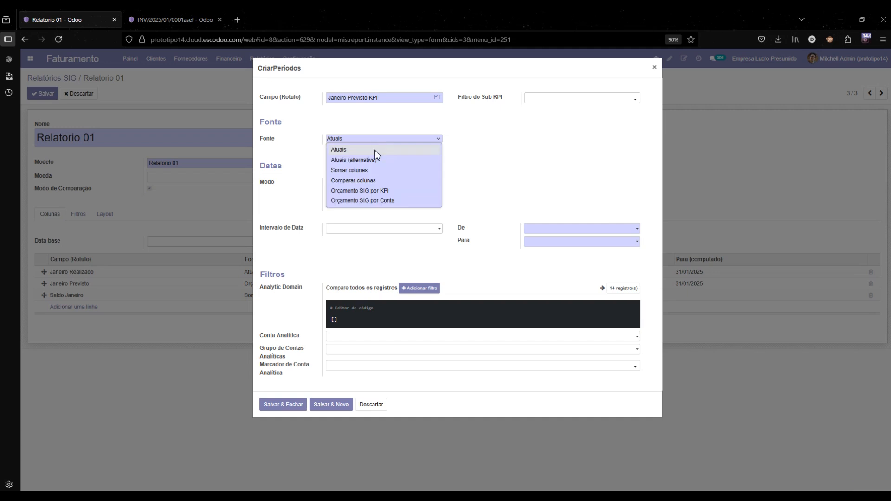
{"action": "left_click", "coordinate": [365, 194]}
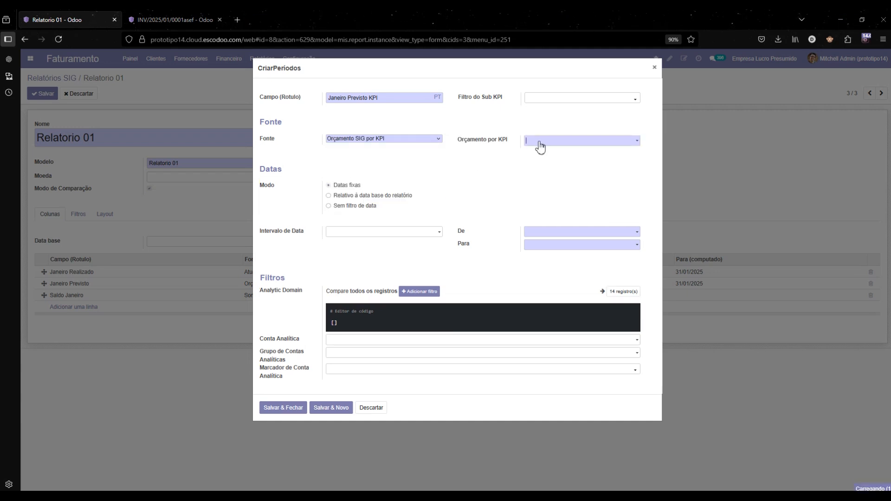
{"action": "left_click", "coordinate": [540, 144]}
{"action": "left_click", "coordinate": [542, 153]}
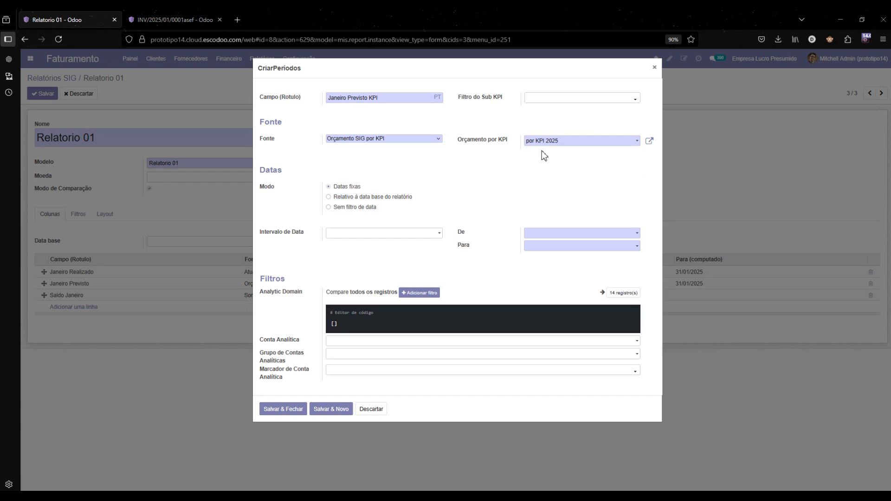
- Set the Janeiro Previsto KPI column's dates from 01/01/2025 to 31/01/2025 and save the column
{"action": "left_click", "coordinate": [534, 235]}
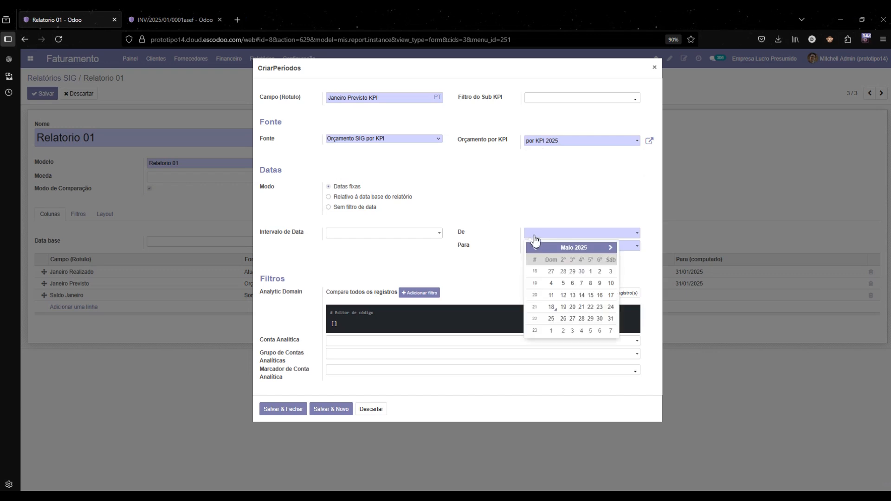
{"action": "type", "text": "01/"}
{"action": "type", "text": "01/20"}
{"action": "type", "text": "25"}
{"action": "key", "text": "Tab"}
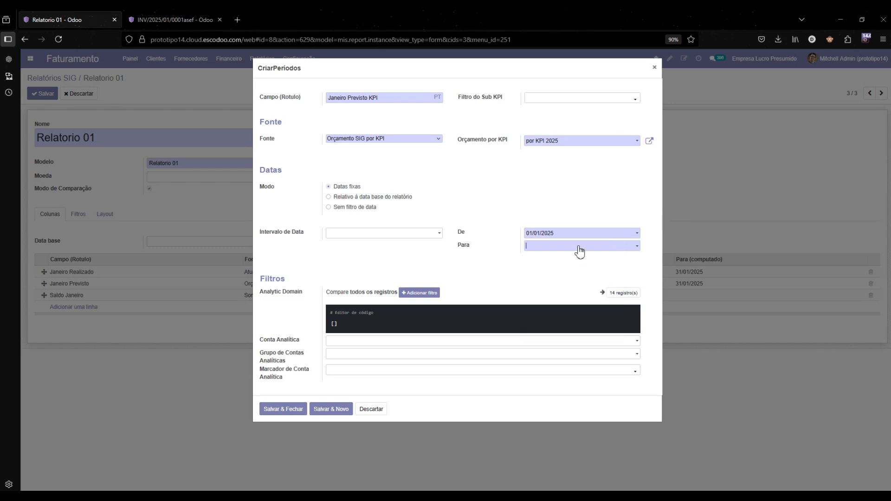
{"action": "type", "text": "31/01/2025"}
{"action": "key", "text": "Tab"}
{"action": "left_click", "coordinate": [297, 412]}
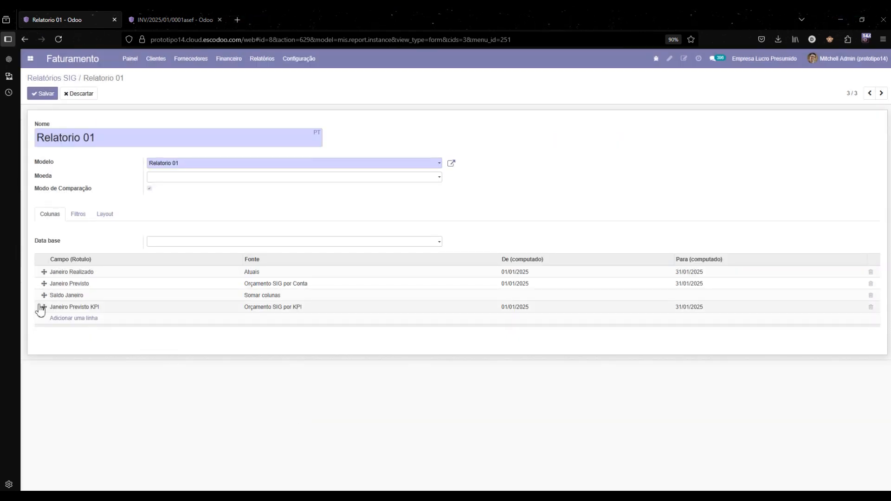
- Move Janeiro Previsto KPI above Saldo Janeiro and rename the account-based Janeiro Previsto column as "Janeiro Previsto Conta"
{"action": "left_click_drag", "start_coordinate": [44, 307], "coordinate": [44, 296]}
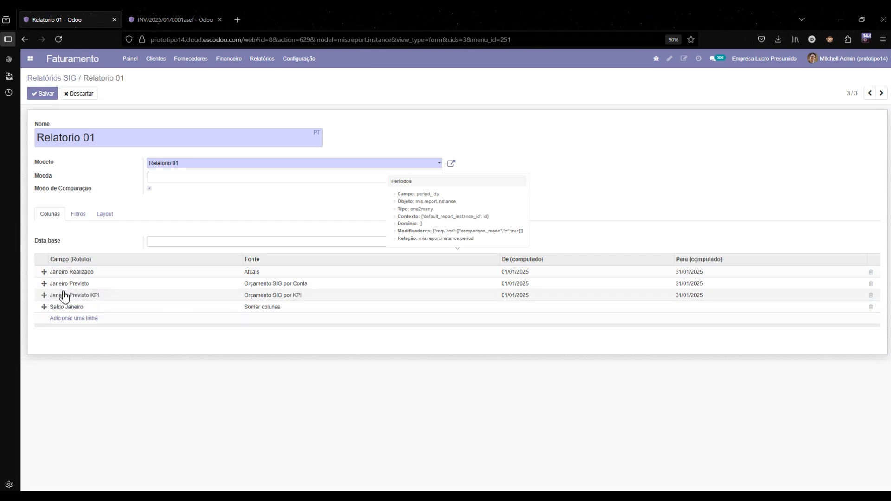
{"action": "left_click", "coordinate": [64, 295]}
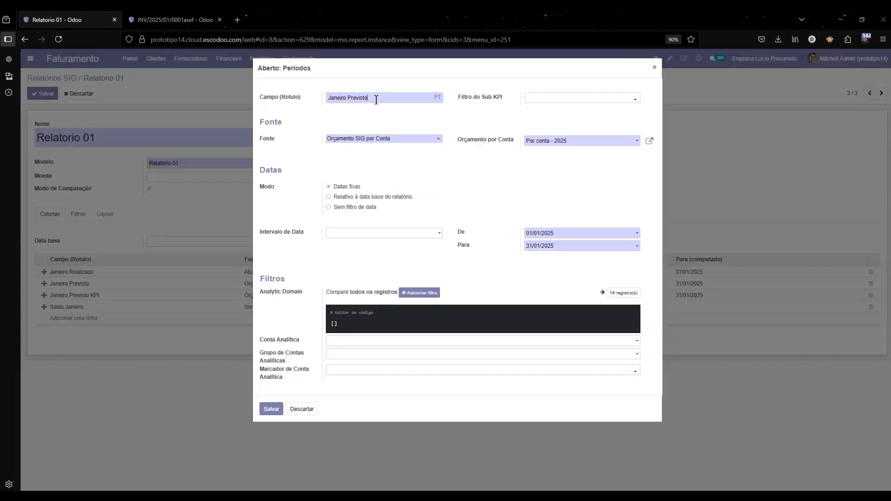
{"action": "type", "text": "Conta"}
{"action": "left_click", "coordinate": [271, 409]}
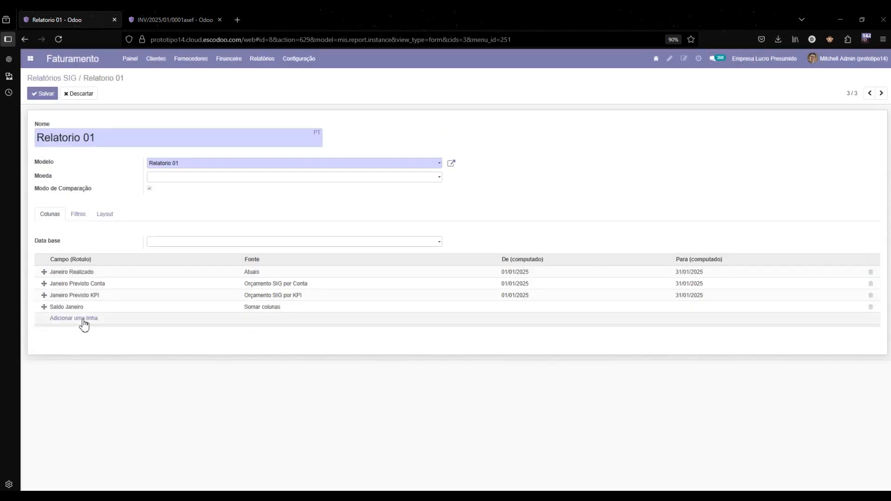
- Move Saldo Janeiro above Janeiro Previsto KPI, rename it as "Saldo Janeiro Conta", and save the report
{"action": "left_click_drag", "start_coordinate": [43, 307], "coordinate": [43, 296]}
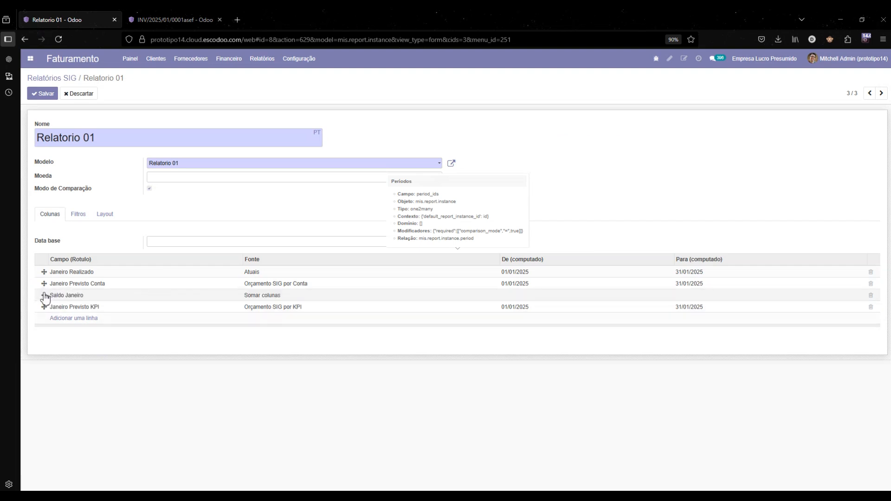
{"action": "left_click", "coordinate": [74, 297]}
{"action": "type", "text": "Conta"}
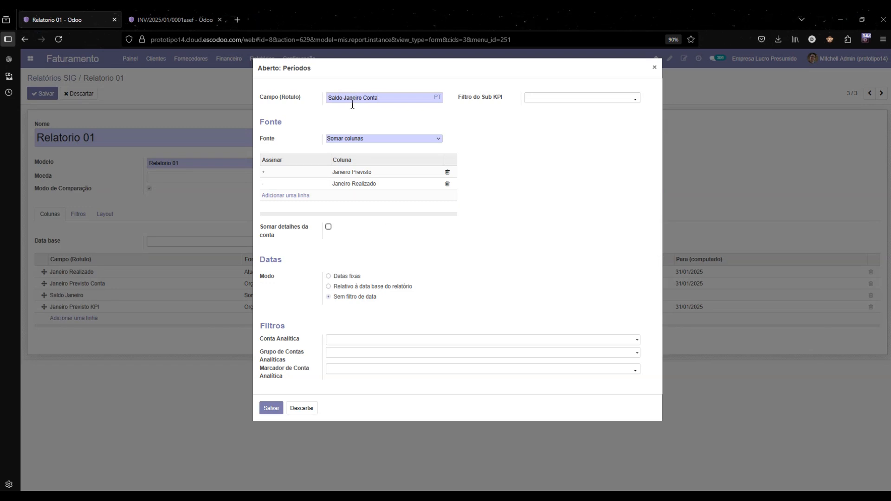
{"action": "left_click", "coordinate": [271, 409]}
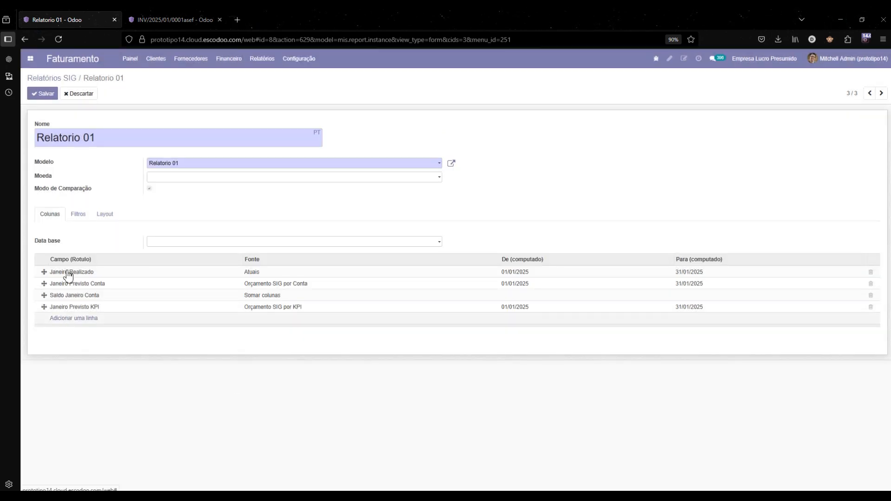
{"action": "left_click", "coordinate": [51, 95]}
- Edit the report and add a "Saldo Janeiro KPI" column with source Atuais, dated 01/01/2025 to 31/01/2025
{"action": "left_click", "coordinate": [47, 93]}
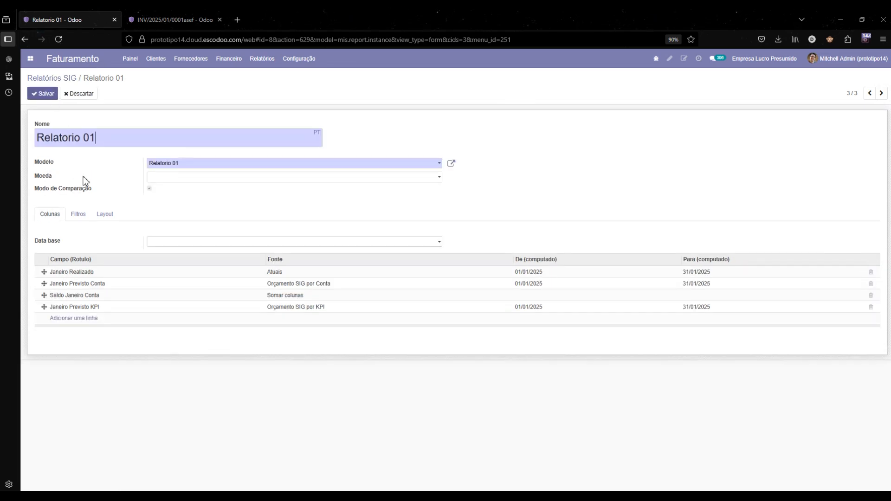
{"action": "left_click", "coordinate": [91, 319]}
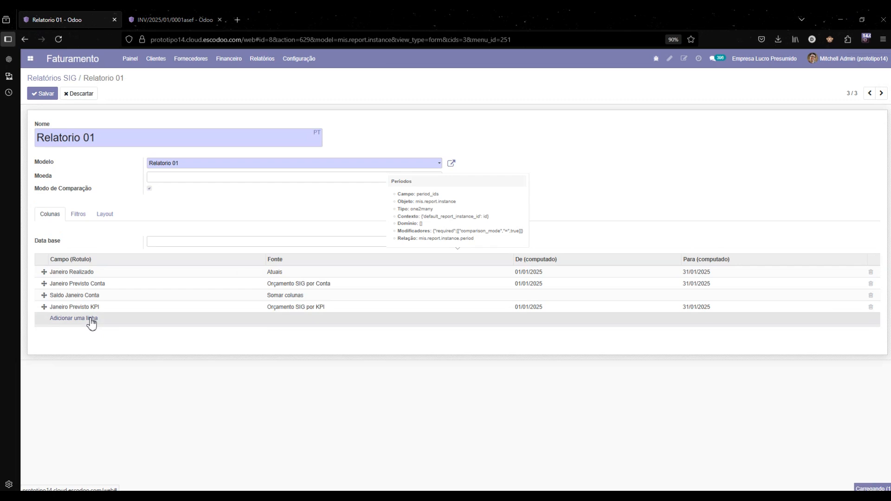
{"action": "type", "text": "Saldo Janeiro KPI"}
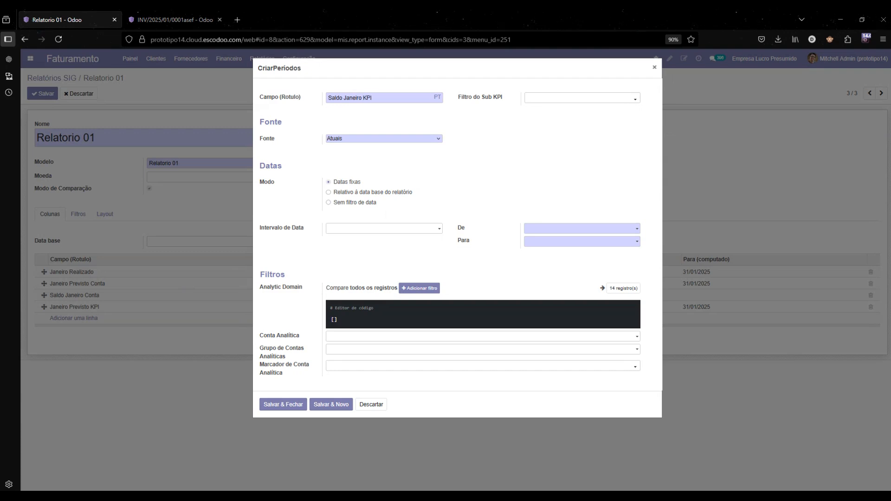
{"action": "left_click", "coordinate": [559, 229]}
{"action": "type", "text": "0"}
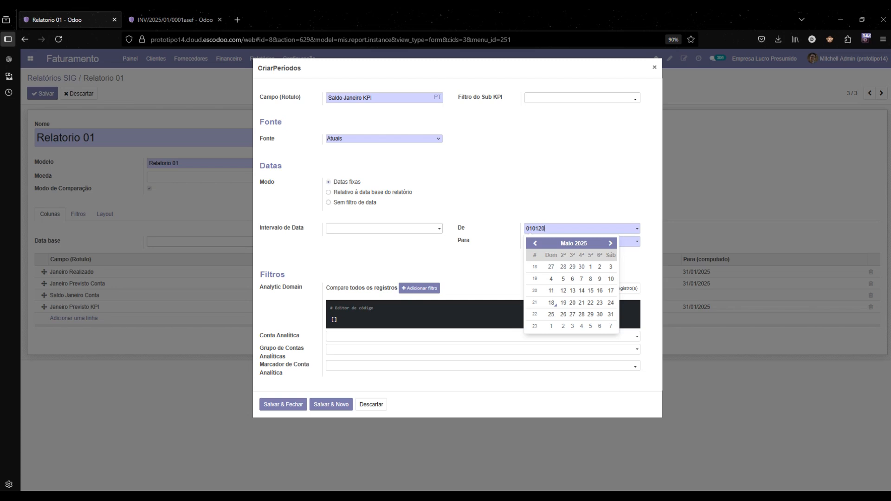
{"action": "type", "text": "1/01/2025"}
{"action": "key", "text": "Tab"}
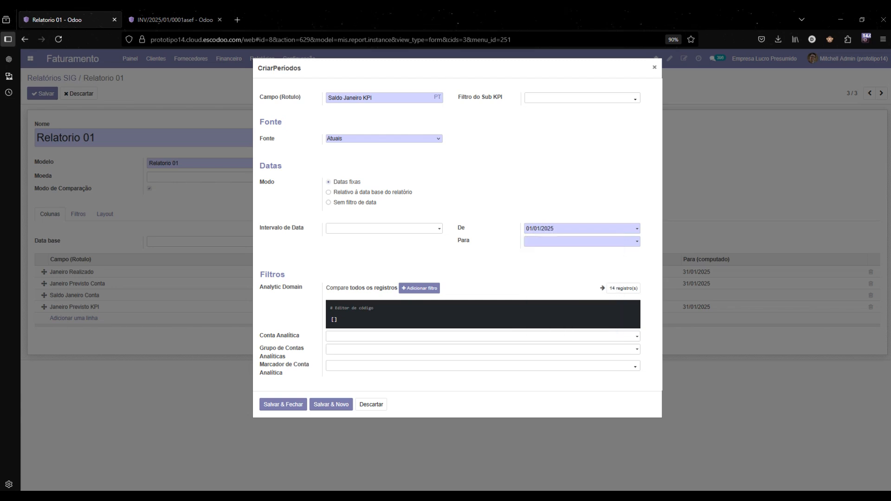
{"action": "type", "text": "3101202"}
{"action": "left_click", "coordinate": [290, 406]}
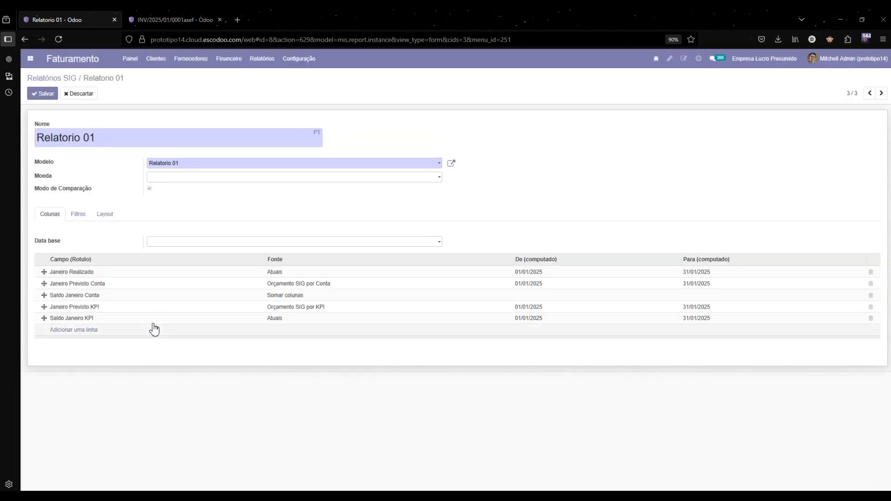
- Save Relatorio 01 and preview the report with its KPI budget columns
{"action": "left_click", "coordinate": [47, 94]}
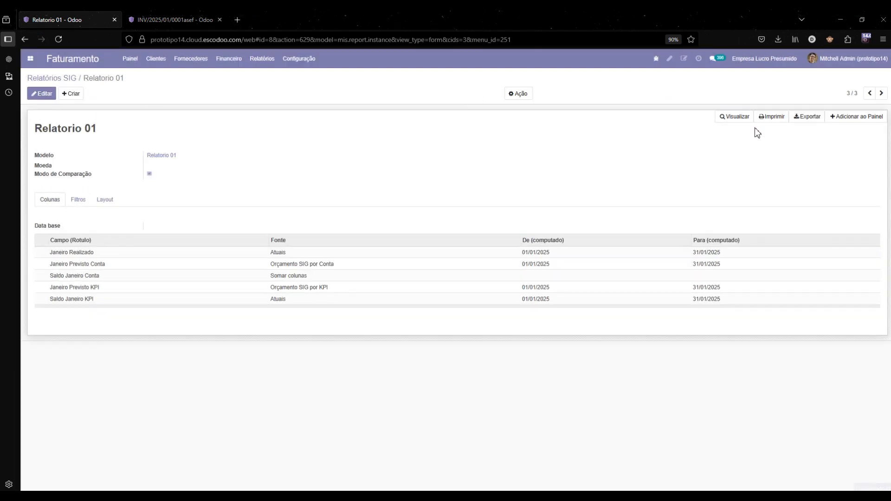
{"action": "left_click", "coordinate": [744, 117]}
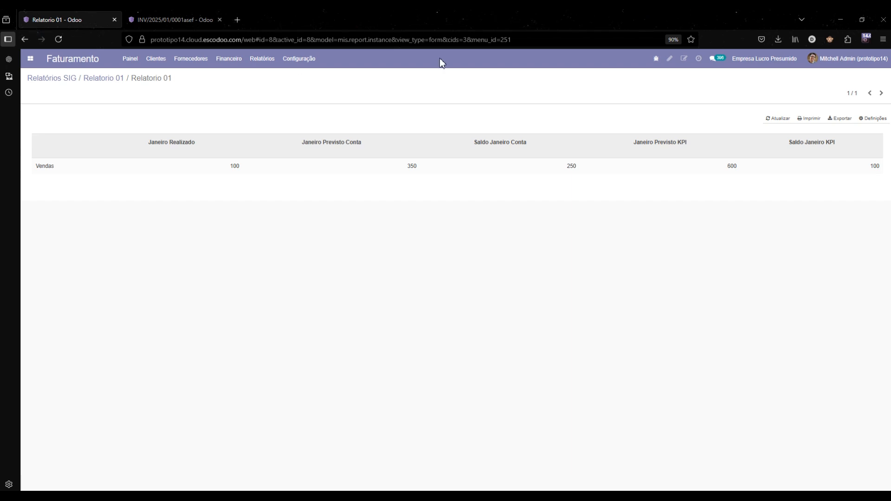
- Return to Relatorio 01, edit it, and change the Saldo Janeiro KPI column's source to Somar colunas
{"action": "left_click", "coordinate": [107, 79]}
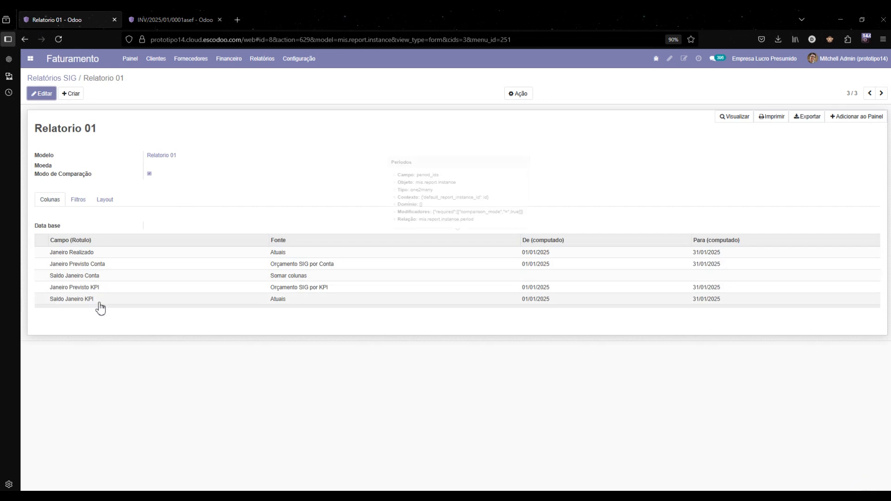
{"action": "left_click", "coordinate": [45, 94]}
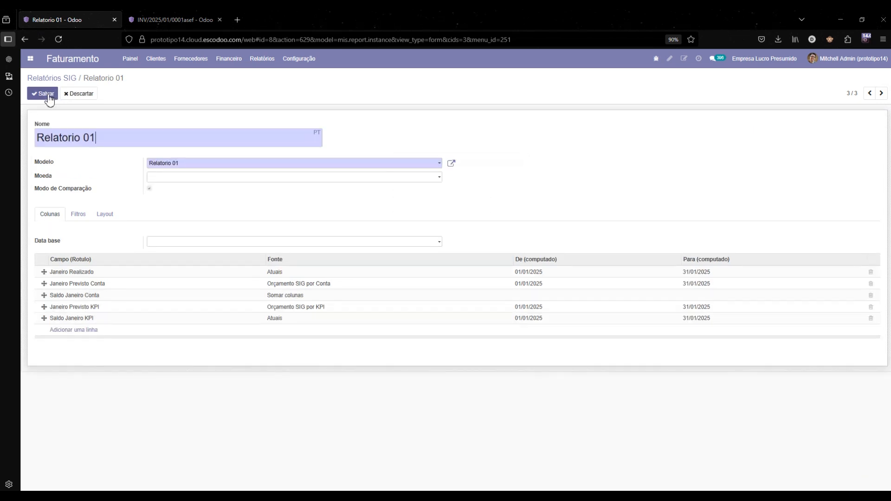
{"action": "left_click", "coordinate": [93, 322]}
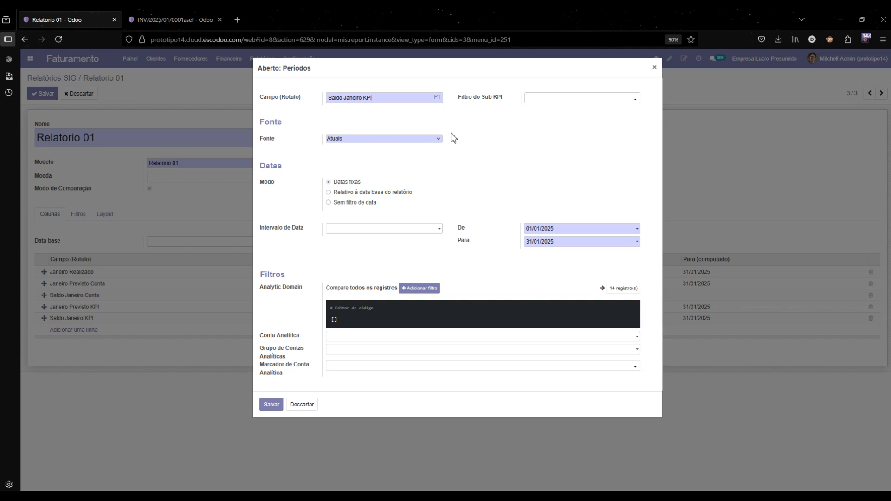
{"action": "left_click", "coordinate": [427, 140]}
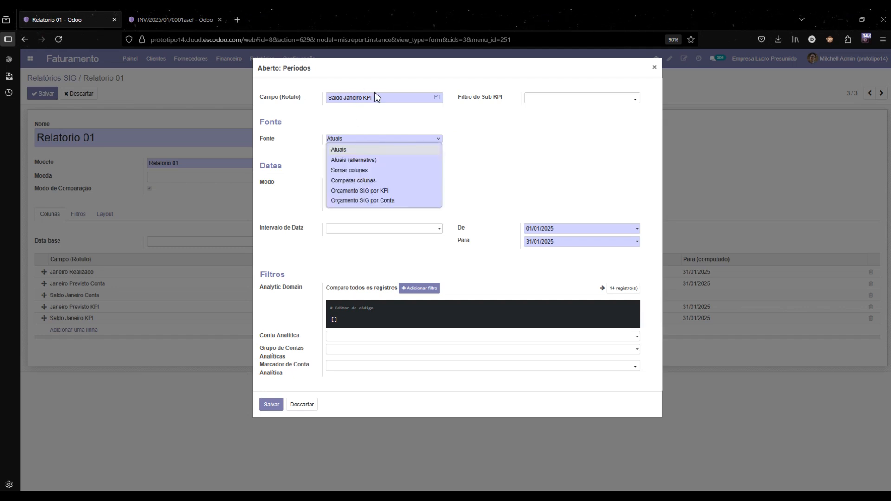
{"action": "left_click", "coordinate": [356, 182]}
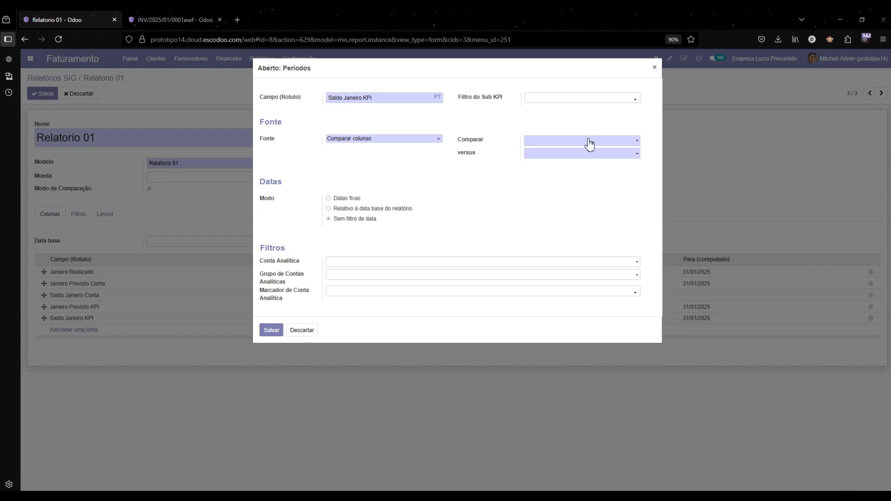
{"action": "left_click", "coordinate": [391, 139]}
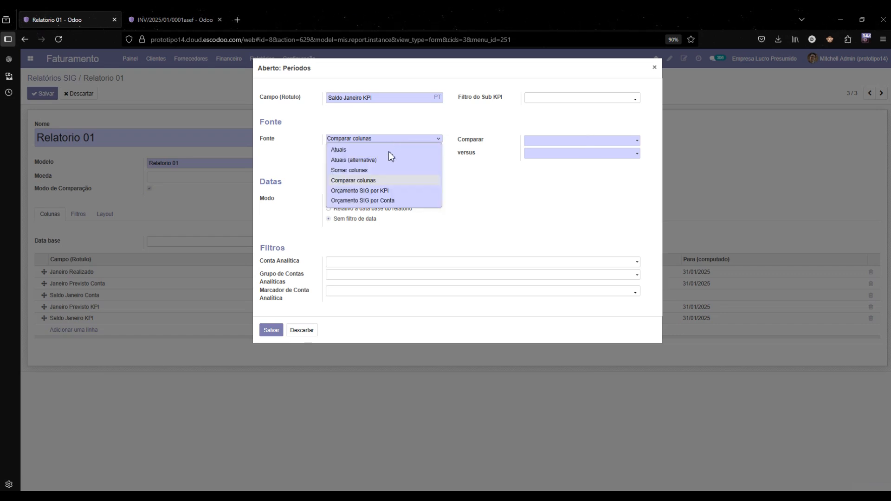
{"action": "left_click", "coordinate": [381, 170]}
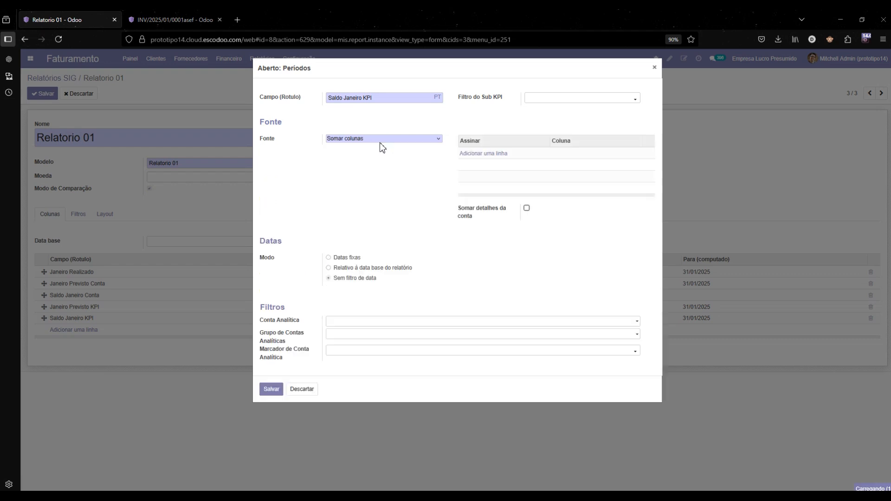
- Add a sum line with sign + and column Janeiro Realizado to Saldo Janeiro KPI
{"action": "left_click", "coordinate": [506, 155]}
{"action": "left_click", "coordinate": [338, 173]}
{"action": "left_click", "coordinate": [364, 173]}
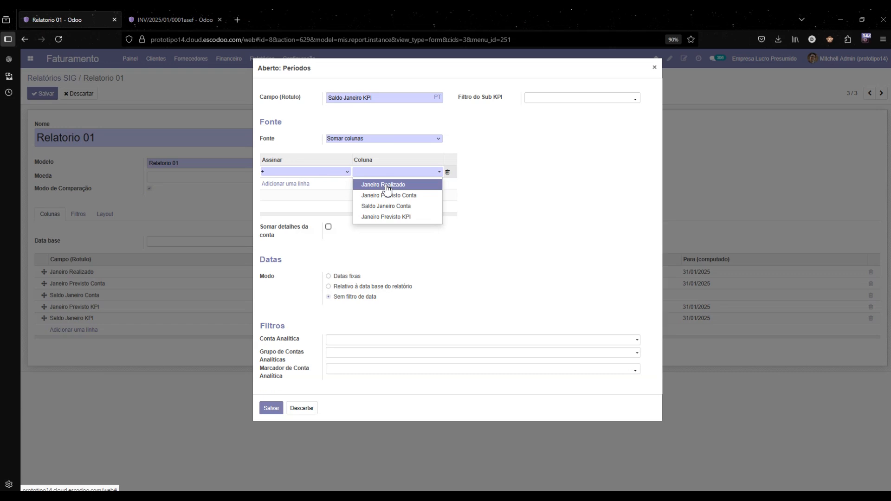
{"action": "left_click", "coordinate": [387, 186]}
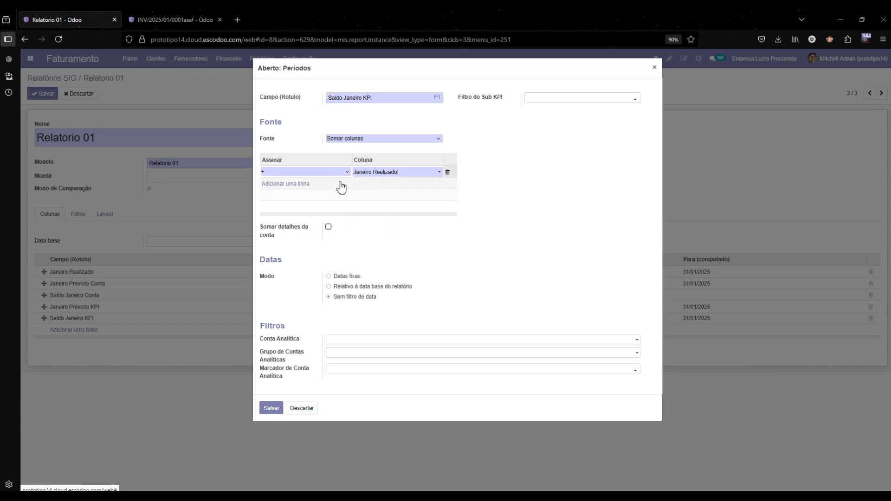
- Add a second sum line with sign - and column Janeiro Realizado
{"action": "left_click", "coordinate": [290, 184]}
{"action": "left_click", "coordinate": [291, 183]}
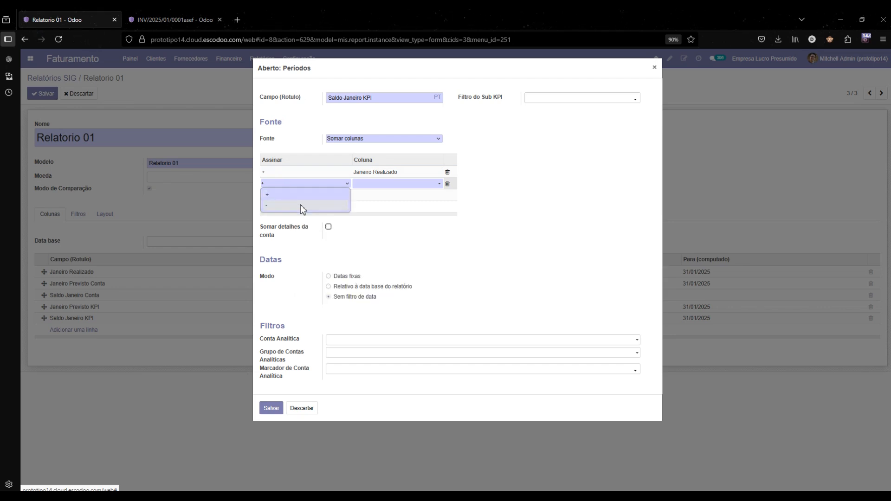
{"action": "left_click", "coordinate": [300, 204]}
{"action": "left_click", "coordinate": [380, 171]}
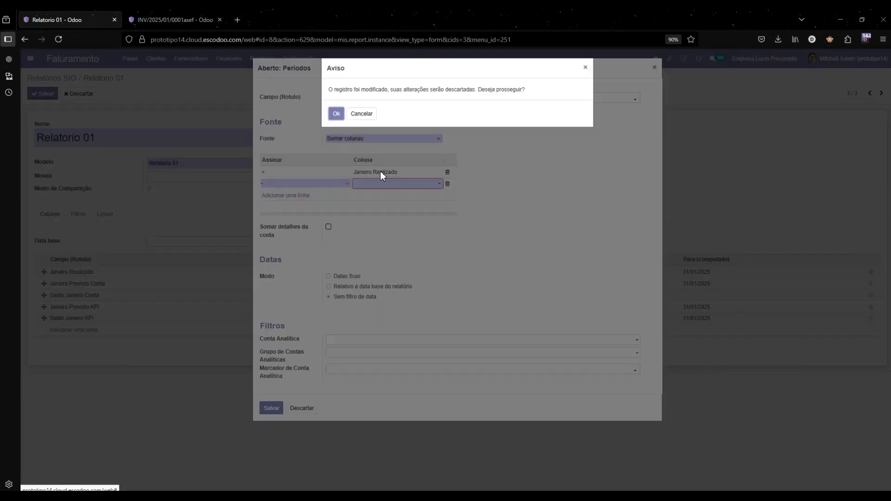
{"action": "left_click", "coordinate": [361, 114]}
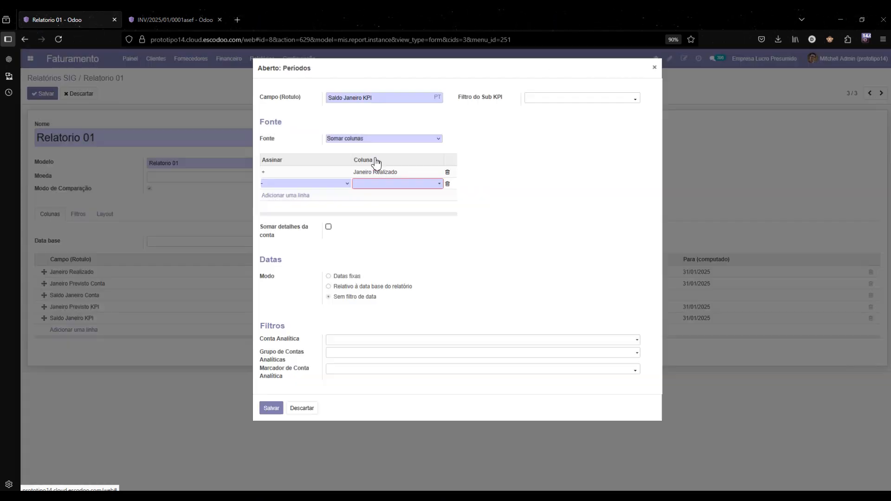
{"action": "left_click", "coordinate": [378, 184]}
{"action": "left_click", "coordinate": [384, 196]}
- Change the + sum line's column to Janeiro Previsto KPI and save the Saldo Janeiro KPI column
{"action": "left_click", "coordinate": [387, 173]}
{"action": "left_click", "coordinate": [389, 173]}
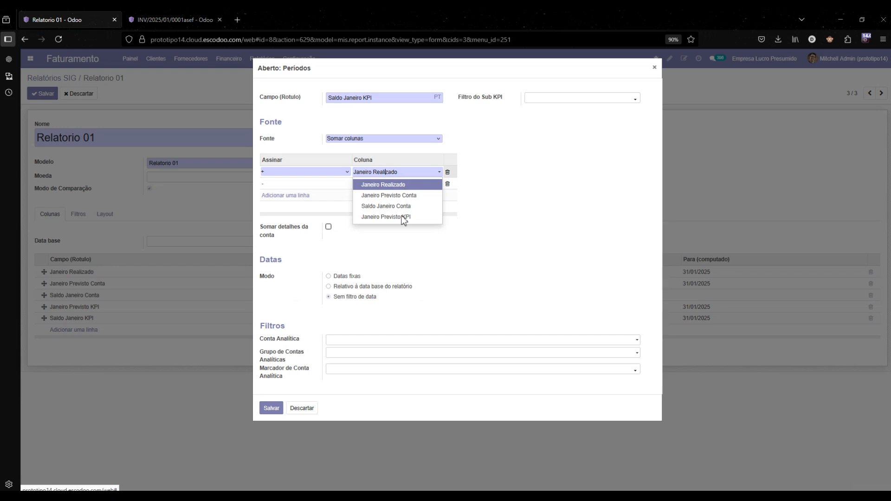
{"action": "left_click", "coordinate": [403, 217]}
{"action": "left_click", "coordinate": [389, 174]}
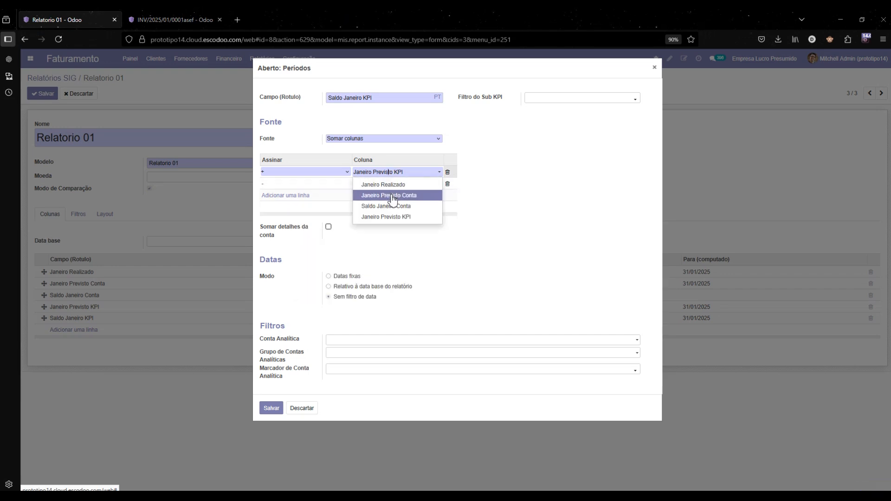
{"action": "left_click", "coordinate": [402, 217]}
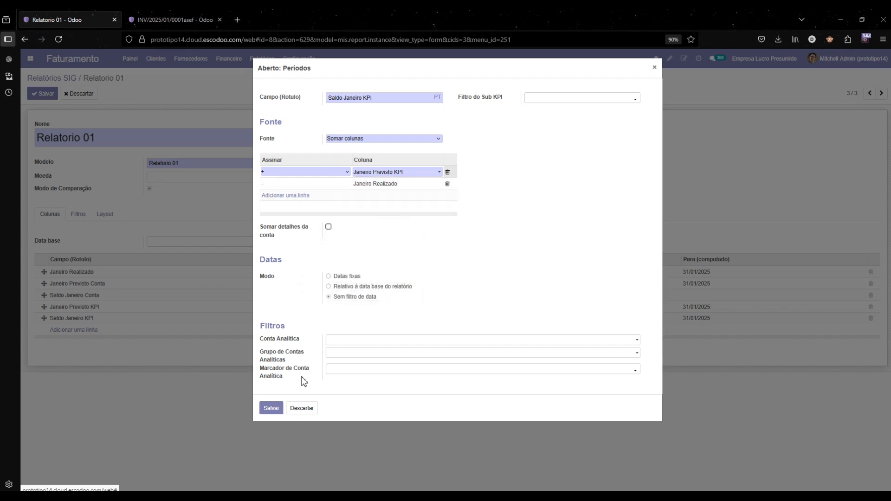
{"action": "left_click", "coordinate": [272, 409]}
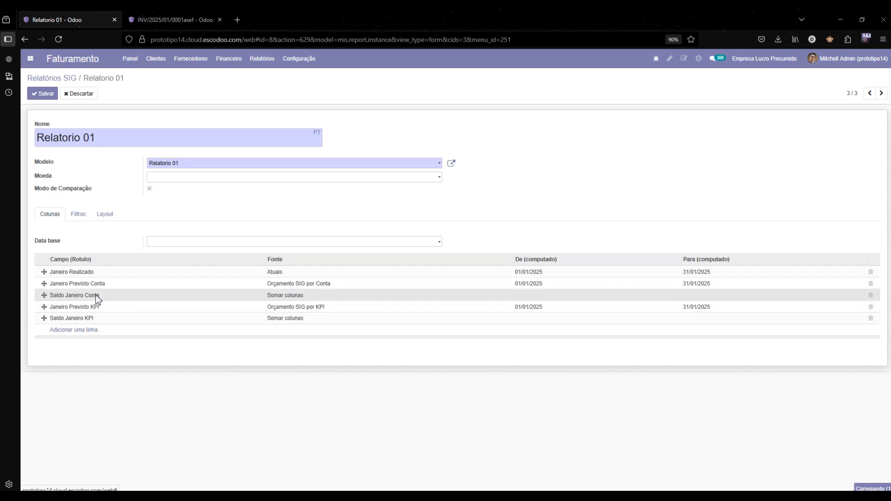
- Compare the sum lines of the Saldo Janeiro Conta and Saldo Janeiro KPI columns
{"action": "left_click", "coordinate": [97, 297]}
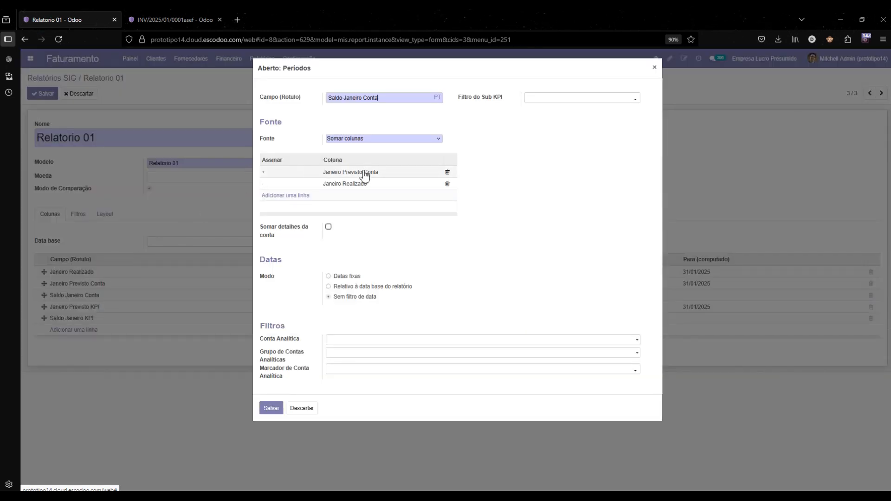
{"action": "left_click", "coordinate": [655, 69]}
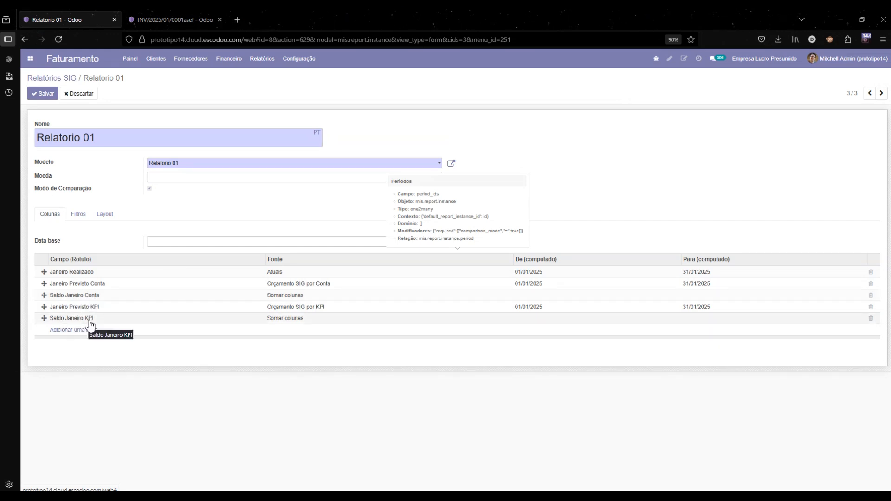
{"action": "left_click", "coordinate": [98, 297]}
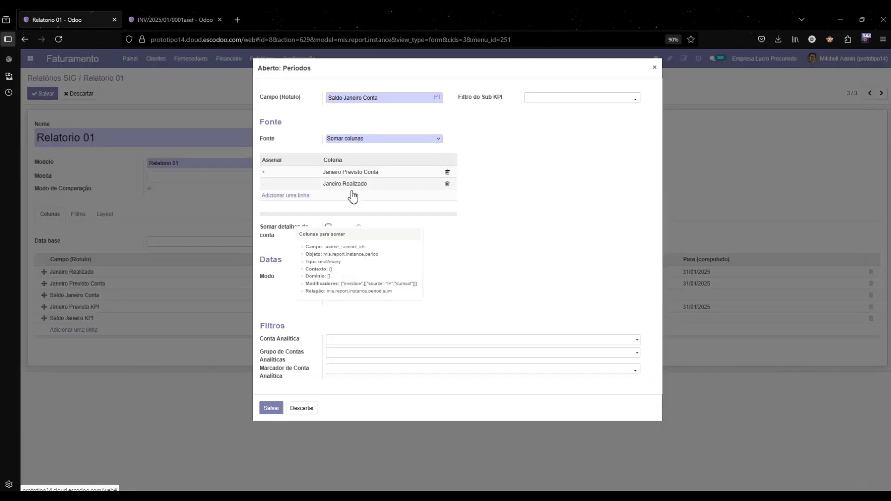
{"action": "left_click", "coordinate": [313, 409]}
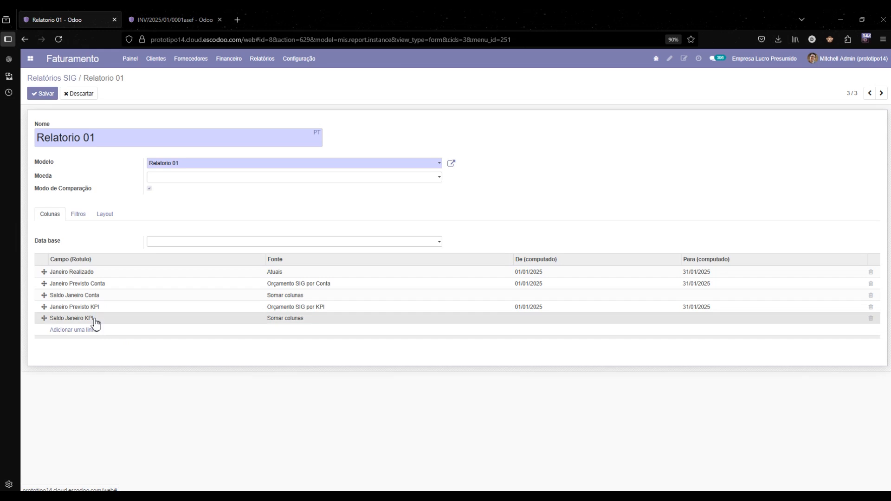
{"action": "left_click", "coordinate": [165, 318]}
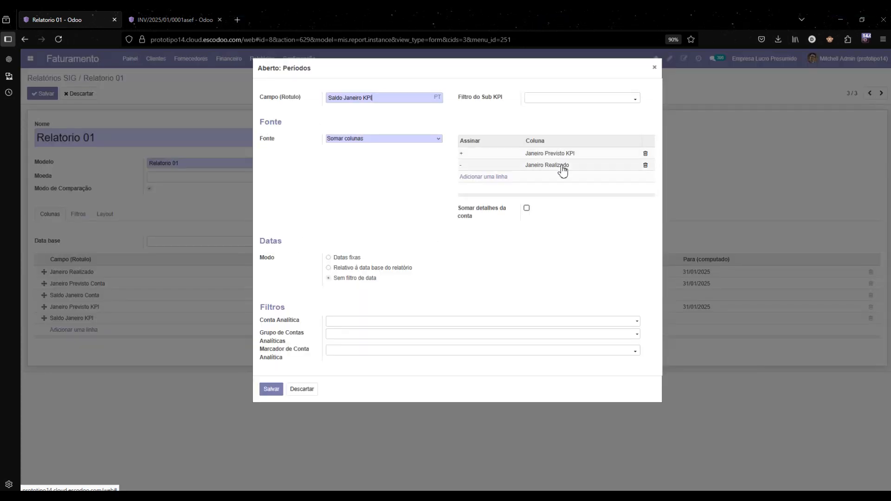
{"action": "left_click", "coordinate": [271, 389]}
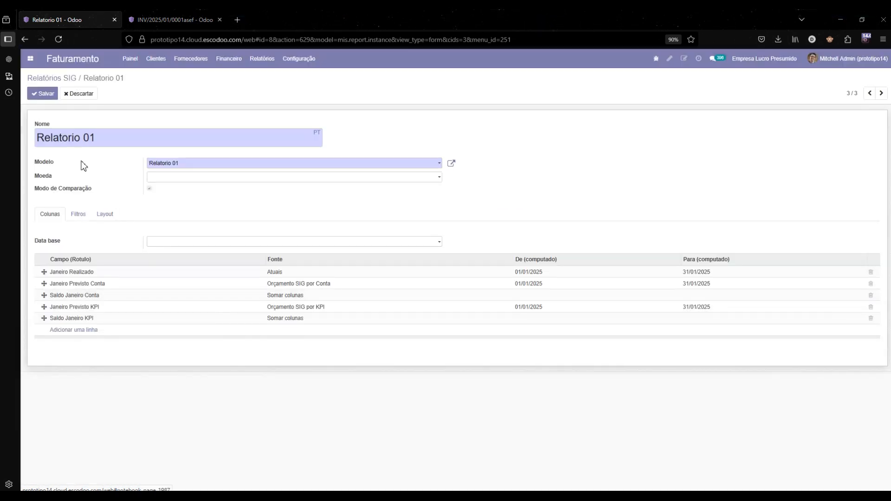
- Save and preview Relatorio 01, and open the details behind the Janeiro Realizado amount for Vendas
{"action": "left_click", "coordinate": [44, 94]}
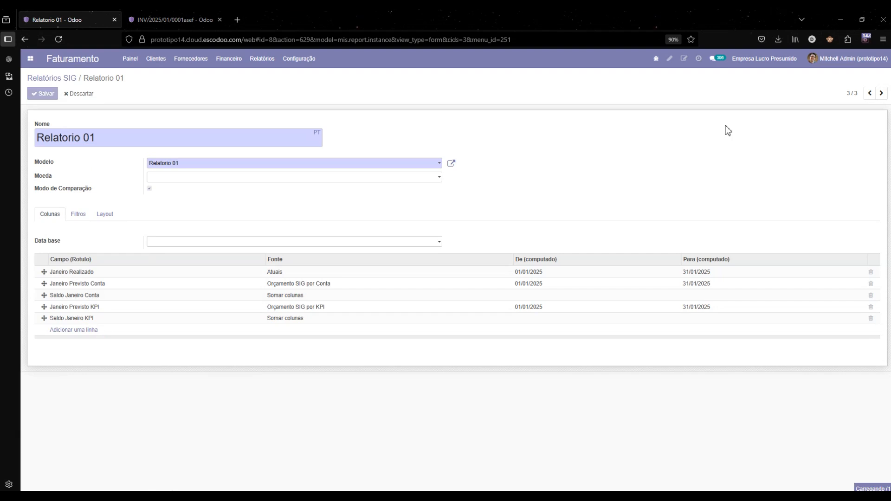
{"action": "left_click", "coordinate": [727, 117]}
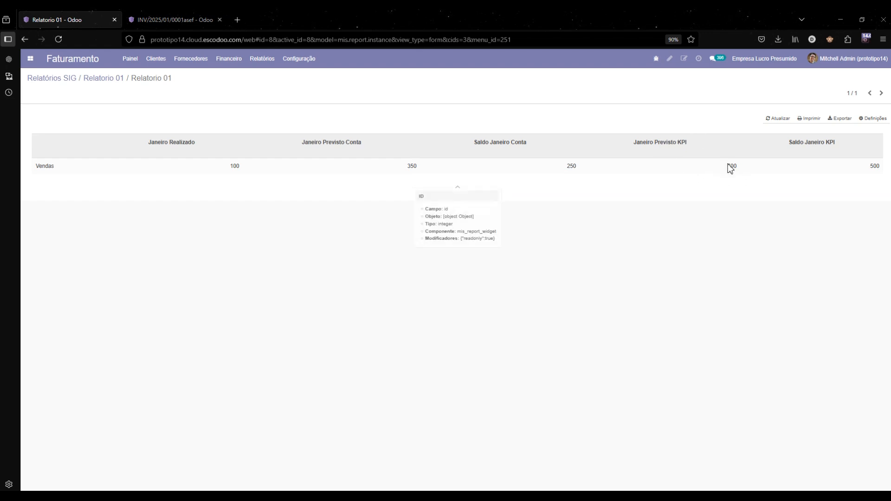
{"action": "left_click", "coordinate": [236, 168]}
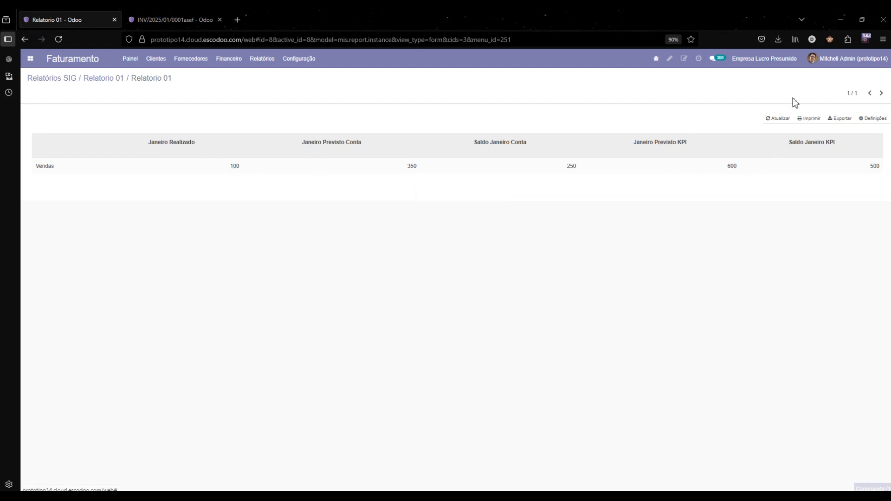